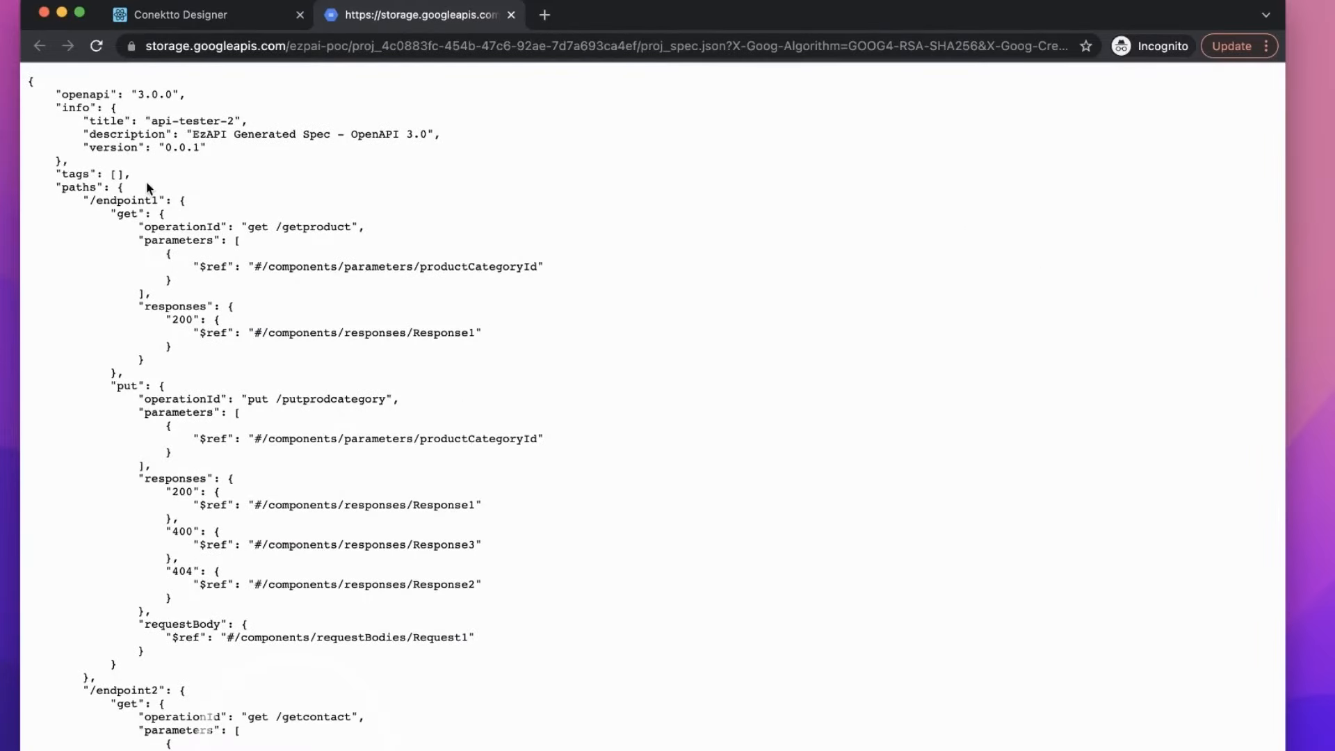
# Step: Examine the generated OpenAPI 3.0 spec of api-tester-2, from its endpoint paths through component schemas, parameters and headers
pyautogui.scroll(-2, 147, 183)
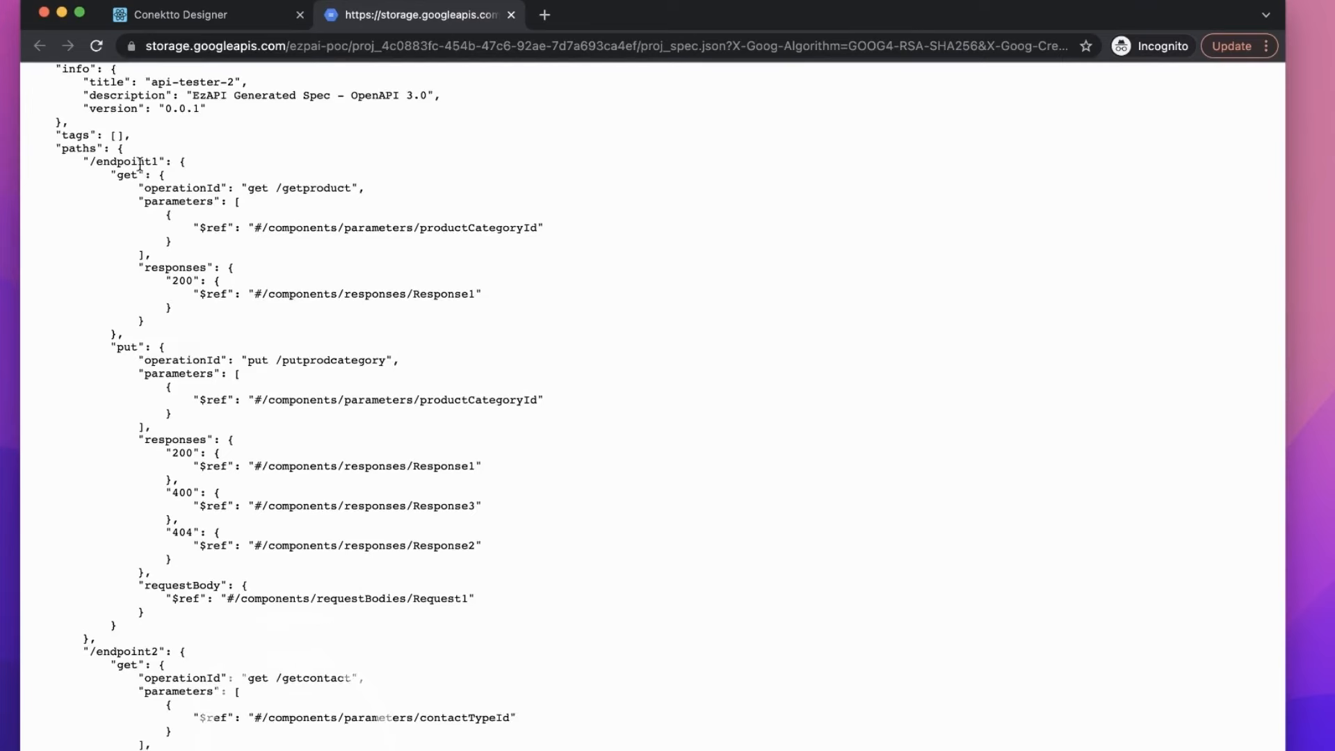
pyautogui.scroll(1, 140, 165)
pyautogui.scroll(1, 106, 83)
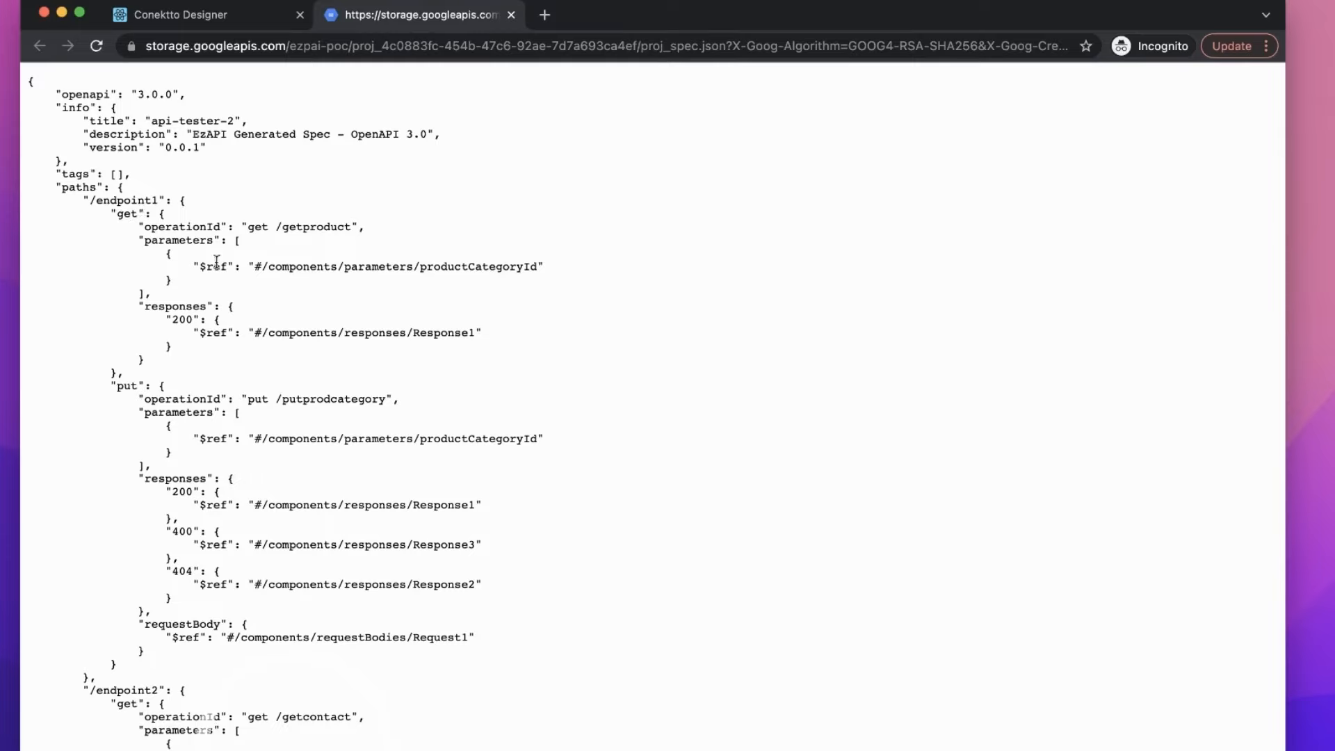
pyautogui.scroll(-3, 220, 375)
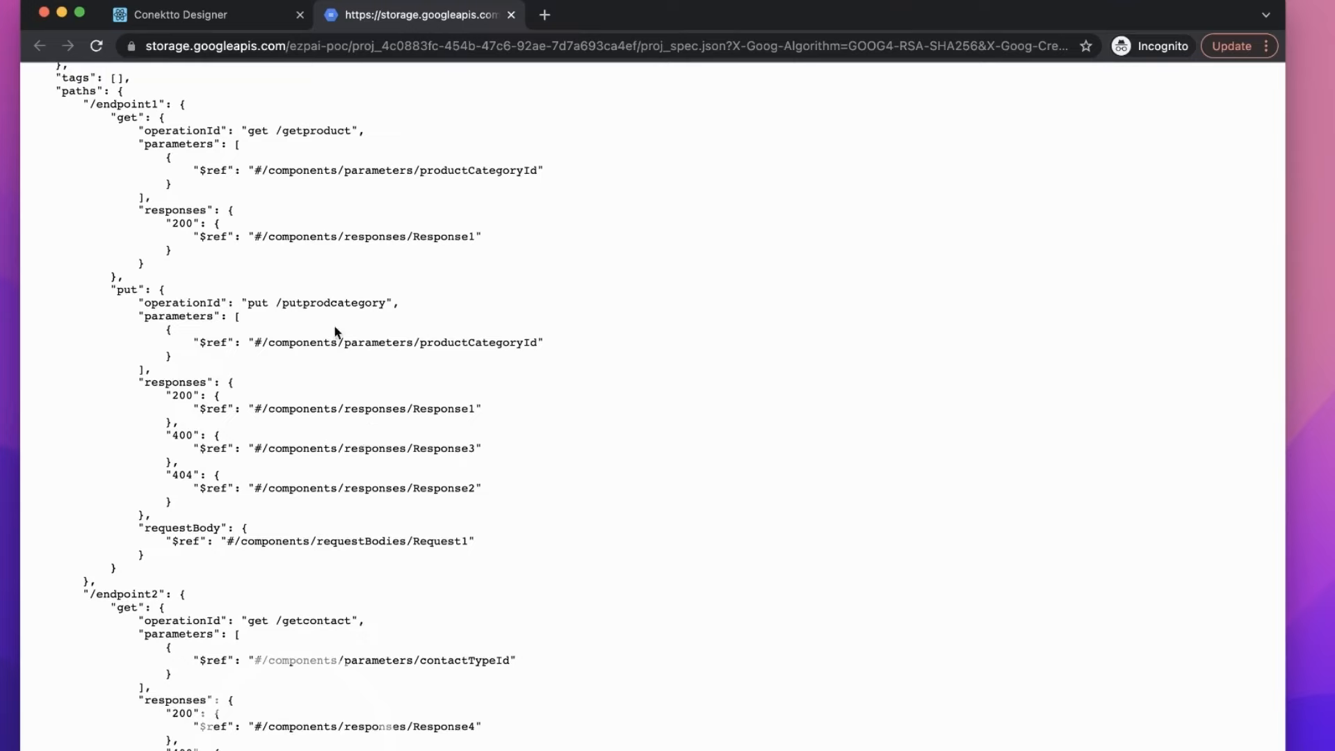
pyautogui.scroll(-5, 333, 324)
pyautogui.scroll(-2, 334, 332)
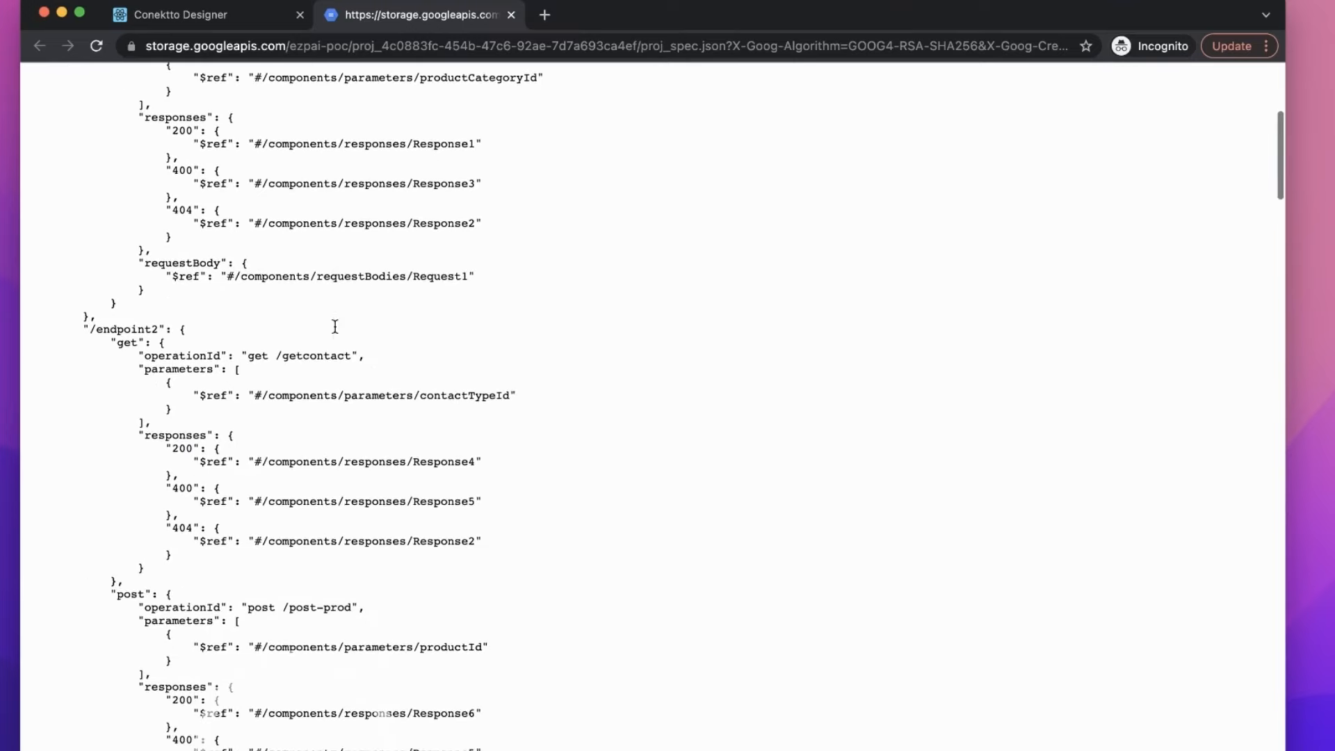
pyautogui.scroll(-4, 291, 438)
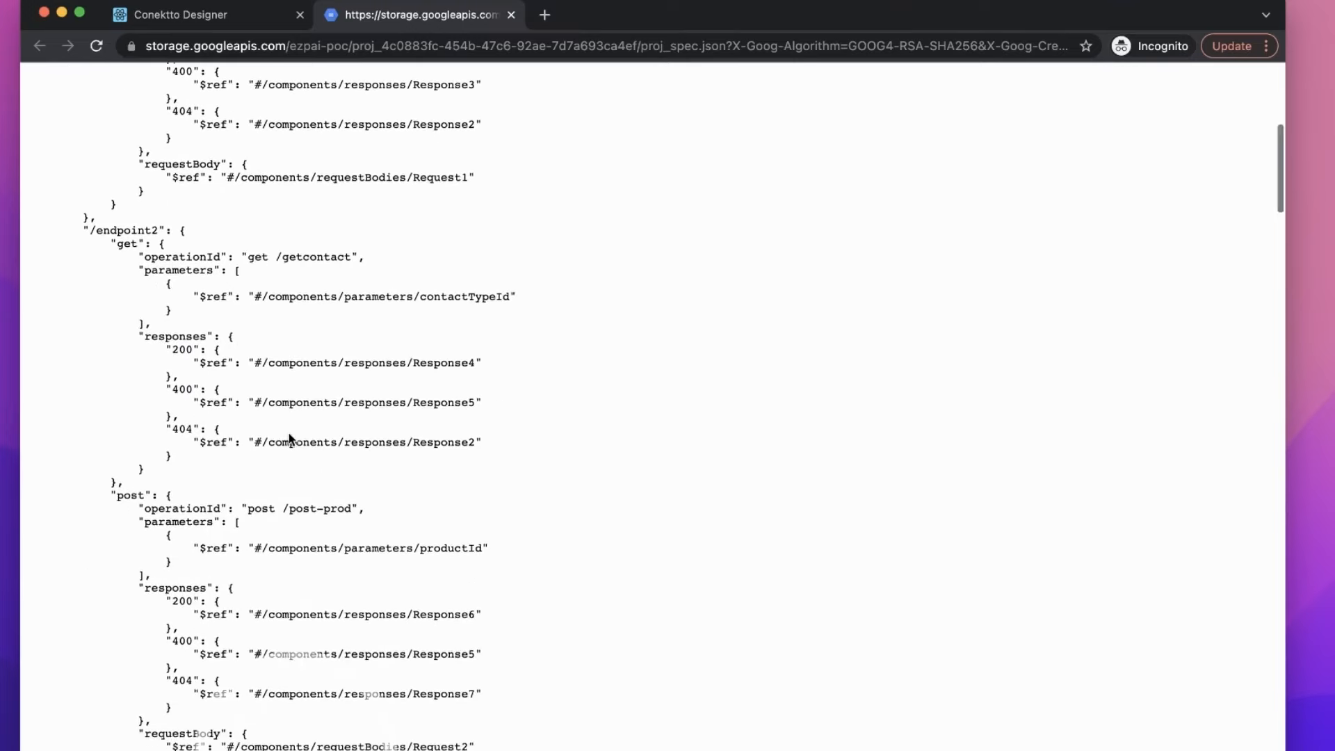
pyautogui.scroll(-7, 233, 477)
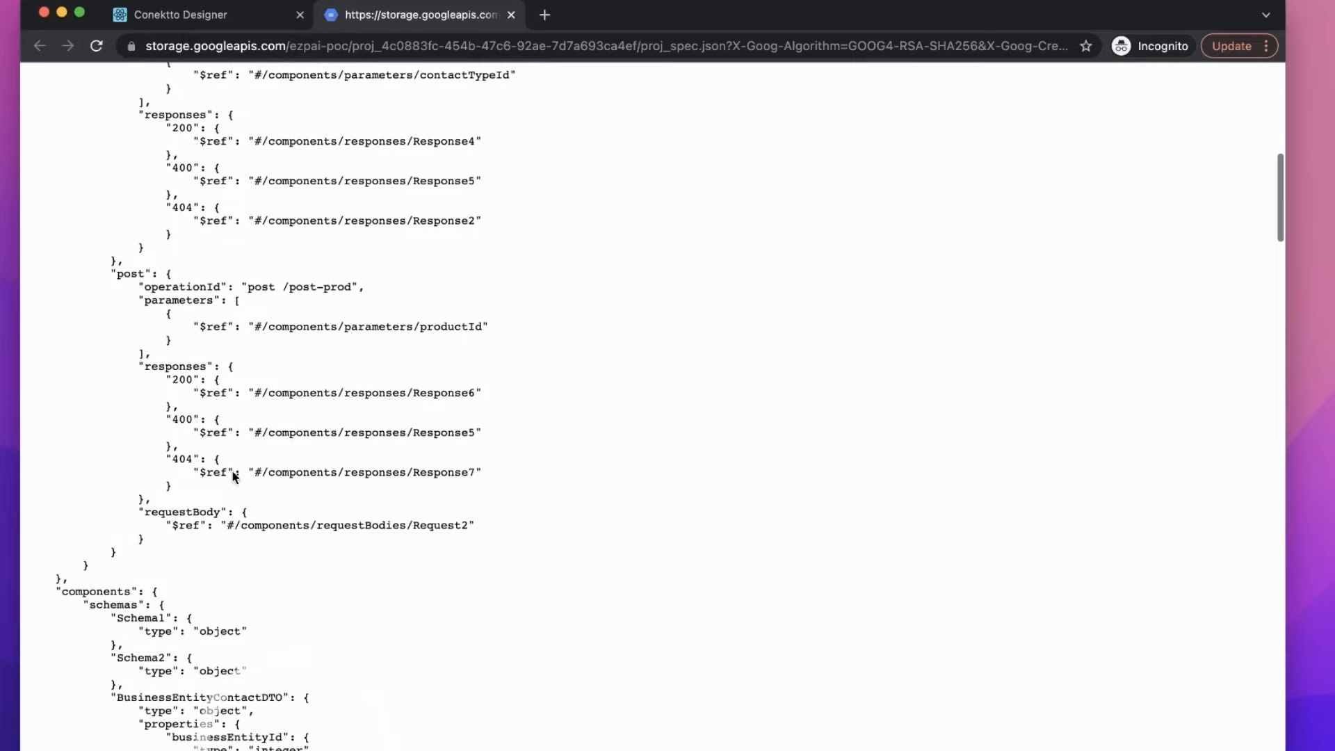
pyautogui.scroll(-3, 233, 471)
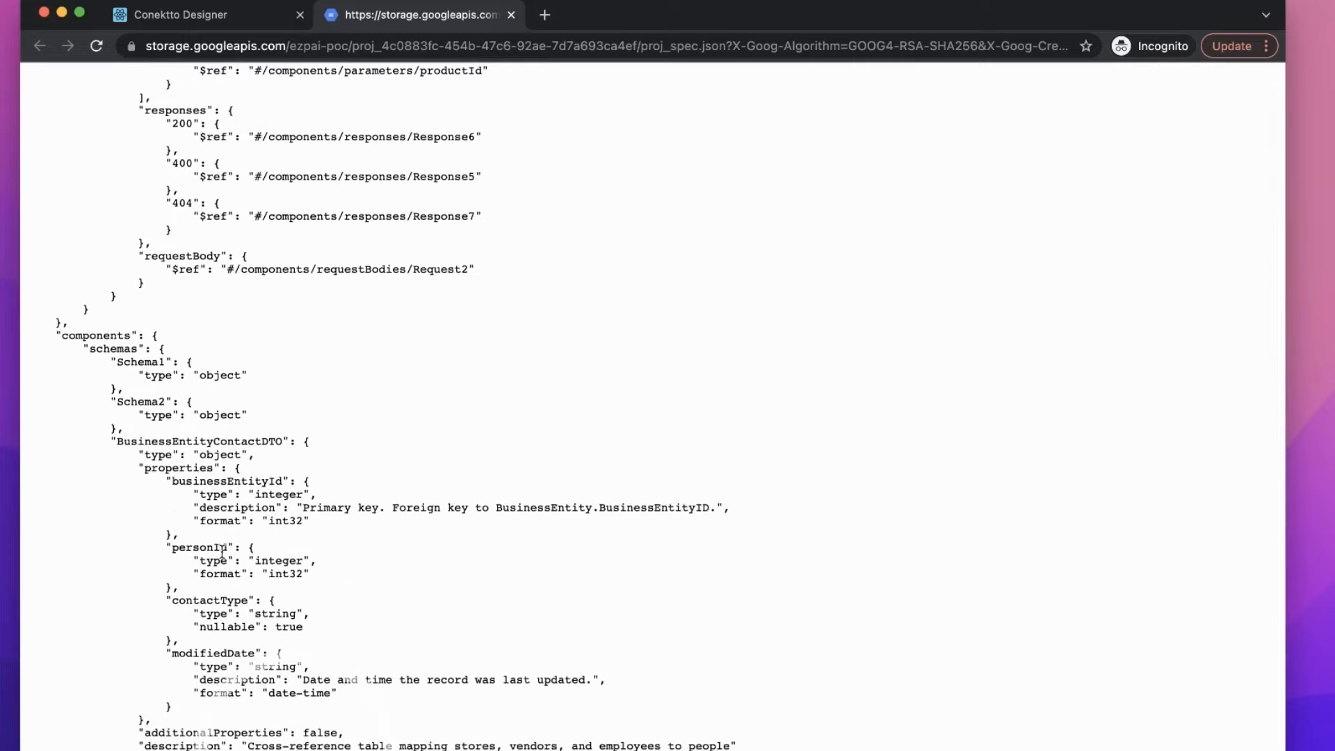
pyautogui.scroll(-3, 224, 598)
pyautogui.scroll(-10, 224, 603)
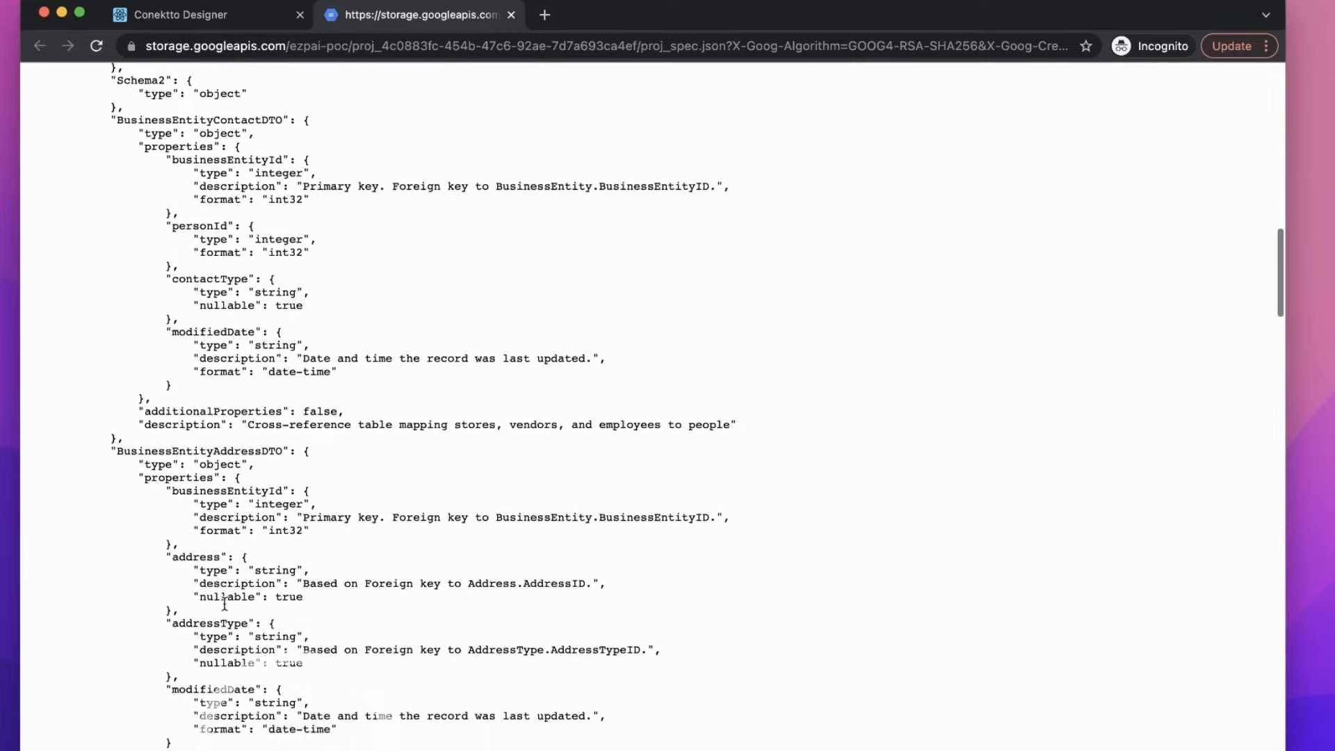
pyautogui.scroll(-10, 223, 605)
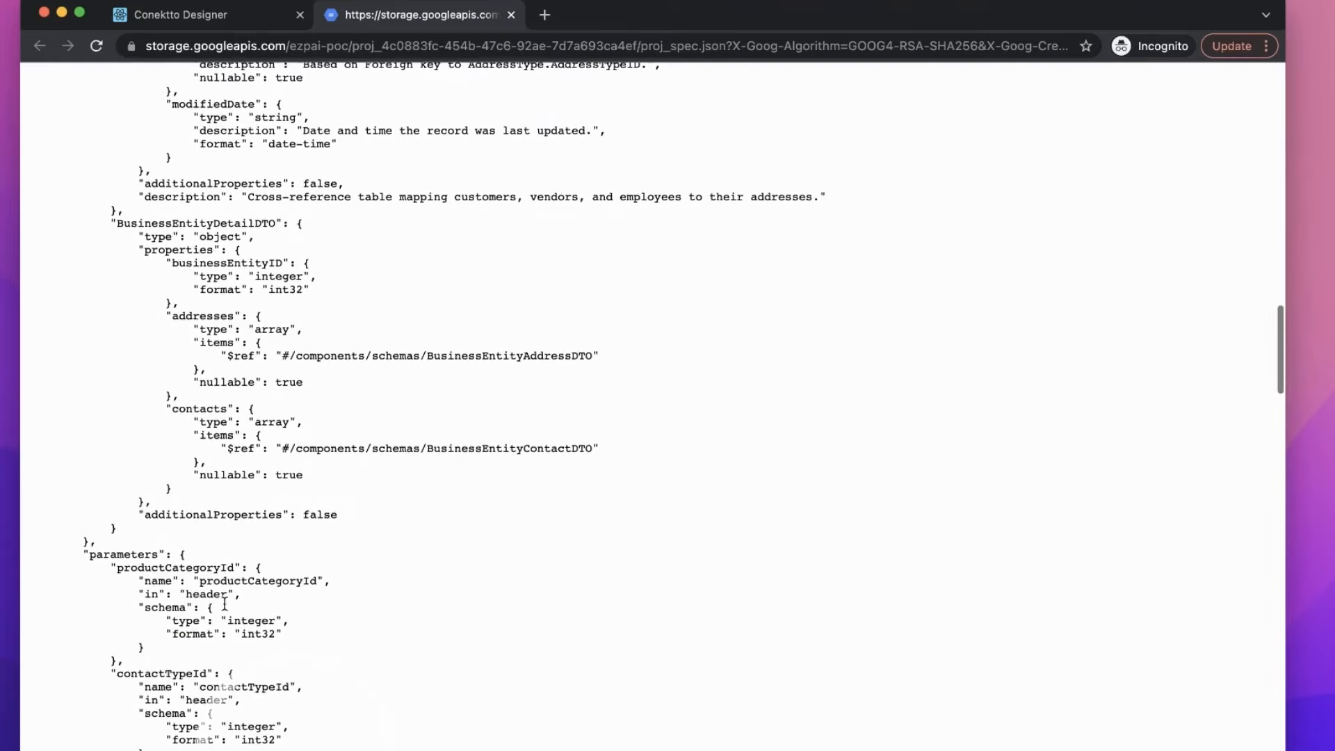
pyautogui.scroll(-14, 224, 610)
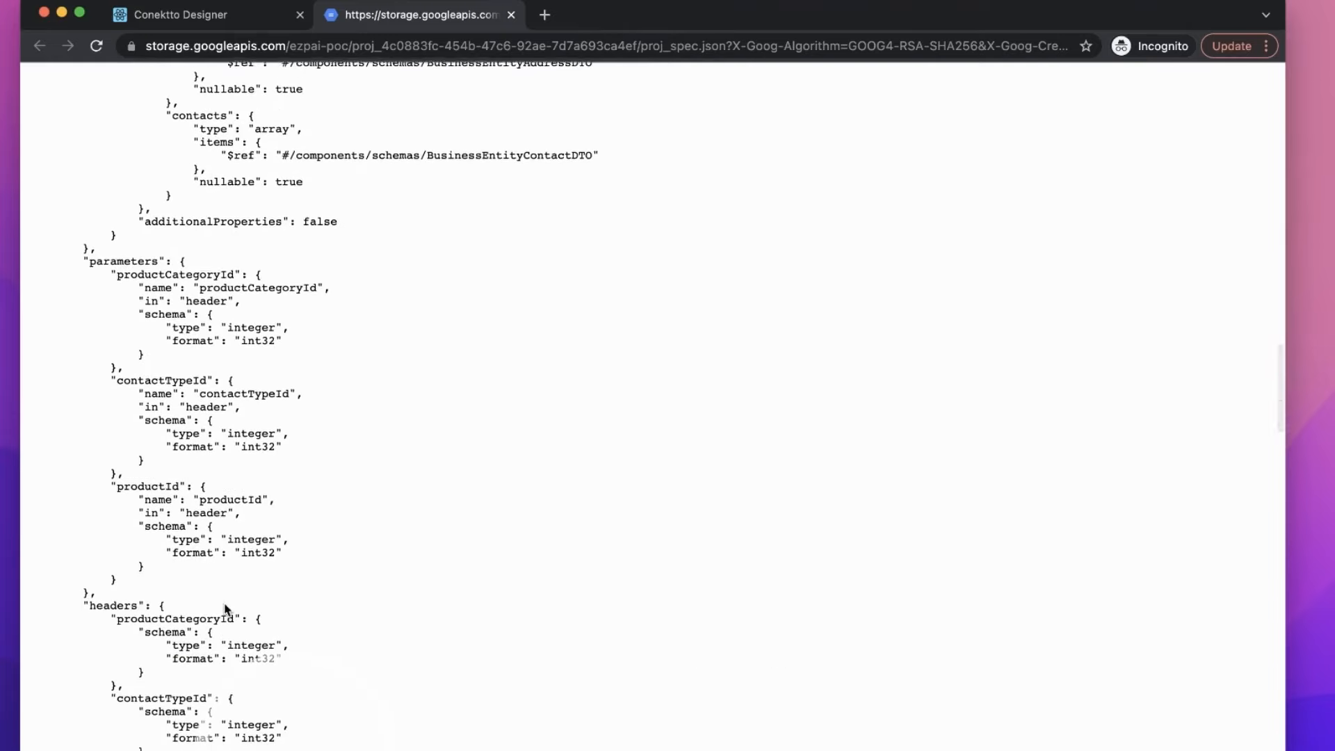
pyautogui.scroll(-10, 224, 610)
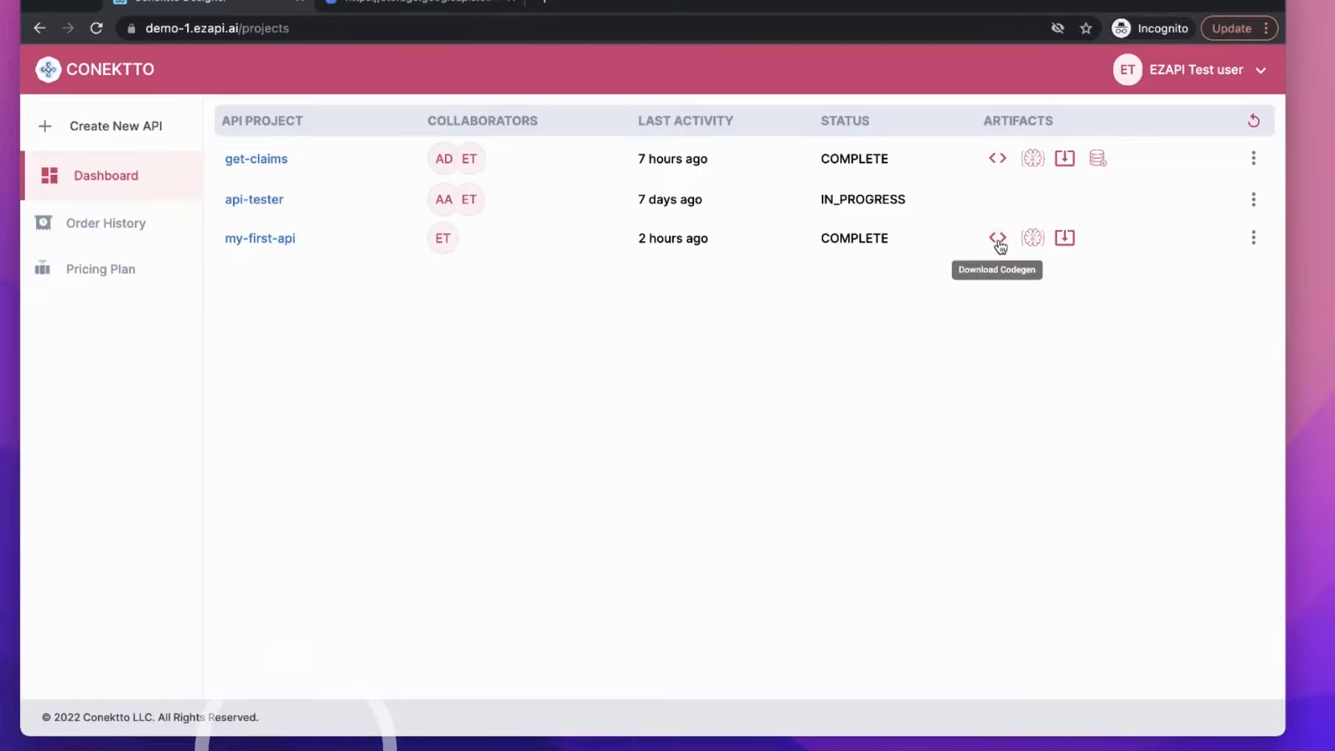
# Step: Download the my-first-api project package and open an enlarged terminal window at the proj-my-first-api-image folder from Finder
pyautogui.click(1068, 240)
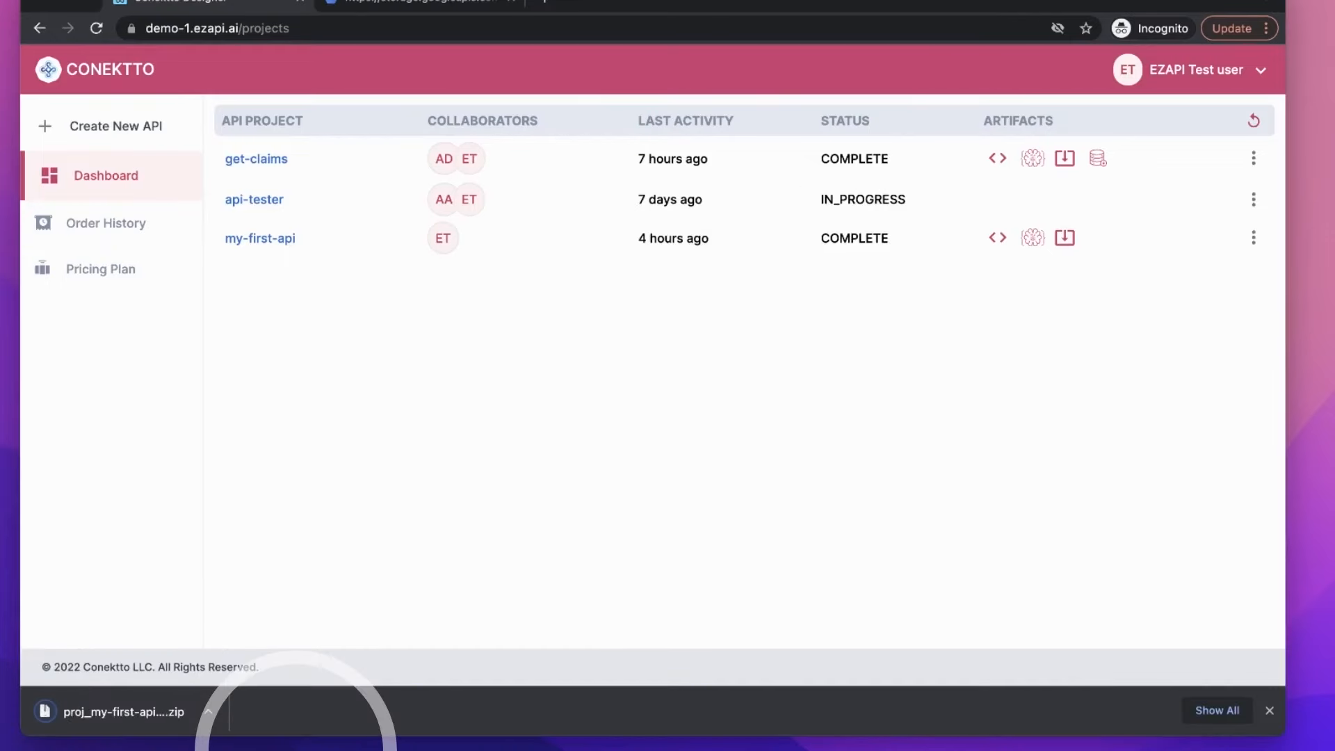
pyautogui.click(296, 750)
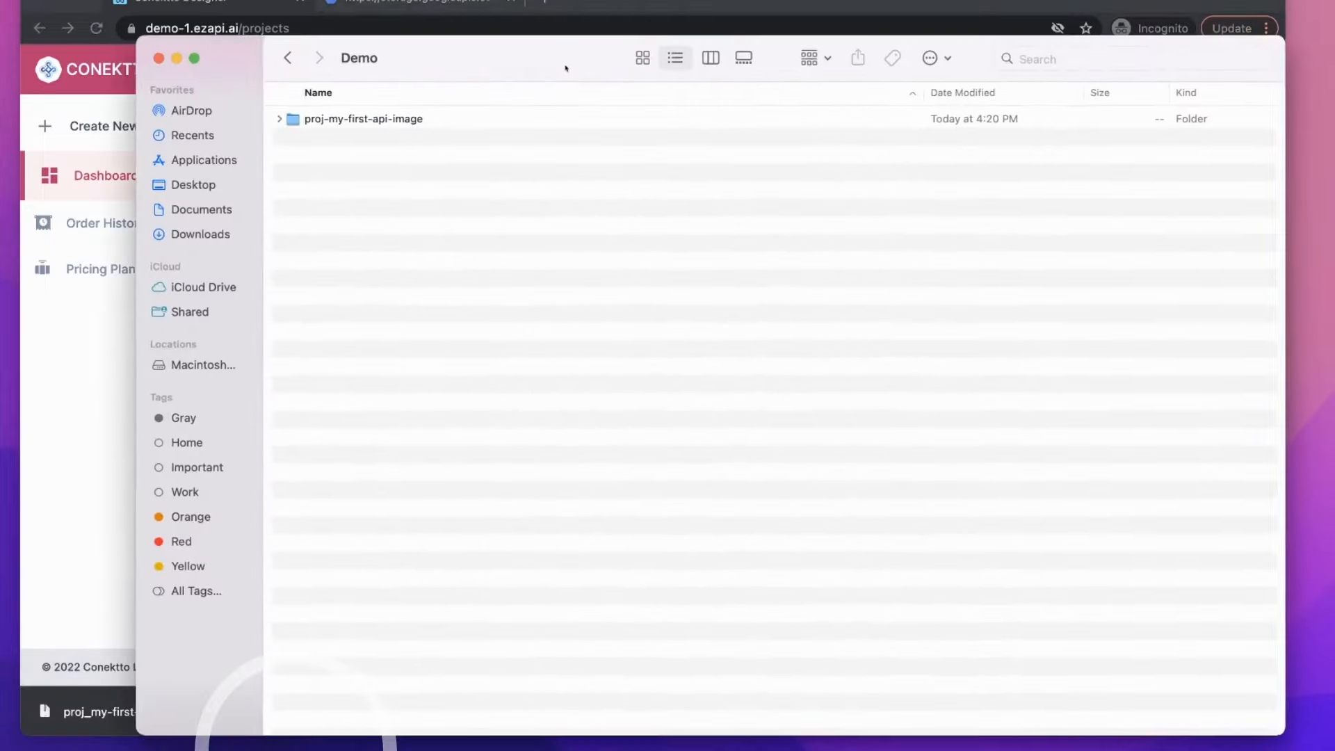
pyautogui.click(478, 112)
pyautogui.rightClick(478, 112)
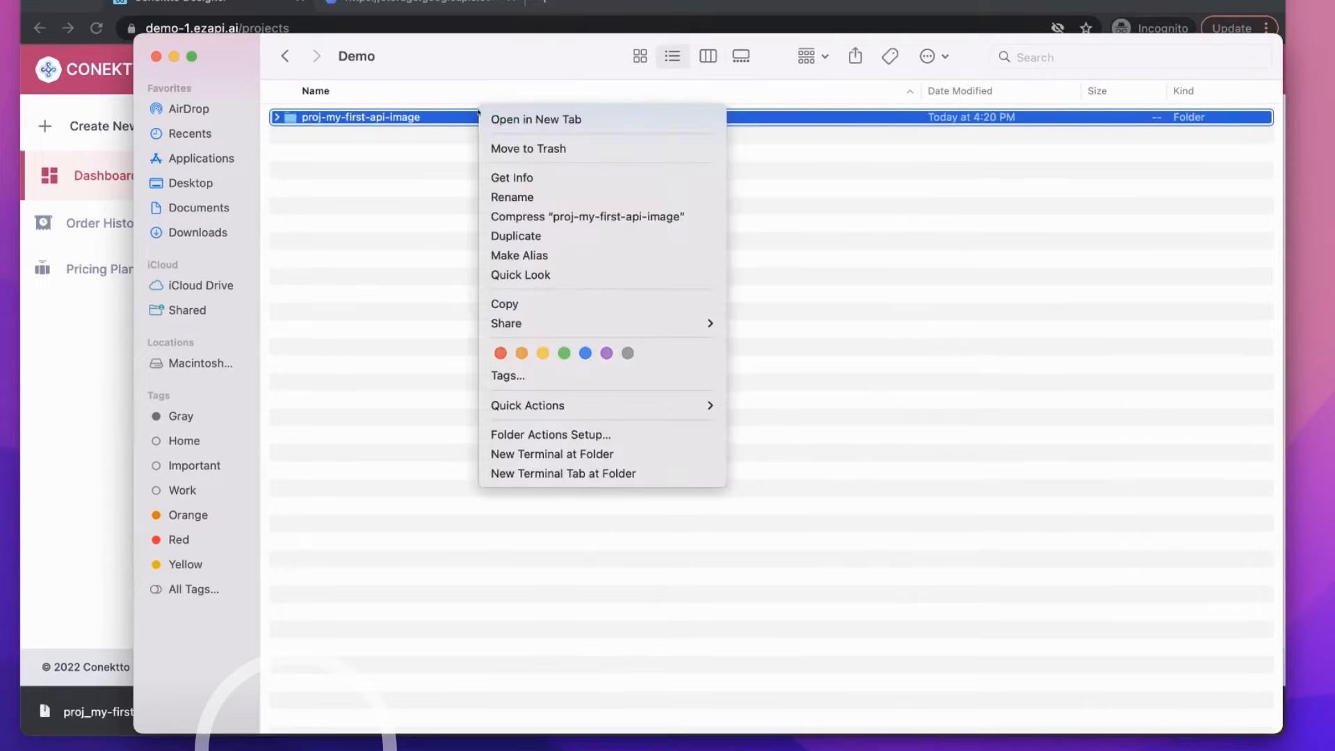
pyautogui.click(562, 454)
pyautogui.moveTo(398, 21); pyautogui.dragTo(574, 218)
pyautogui.moveTo(692, 528); pyautogui.dragTo(839, 681)
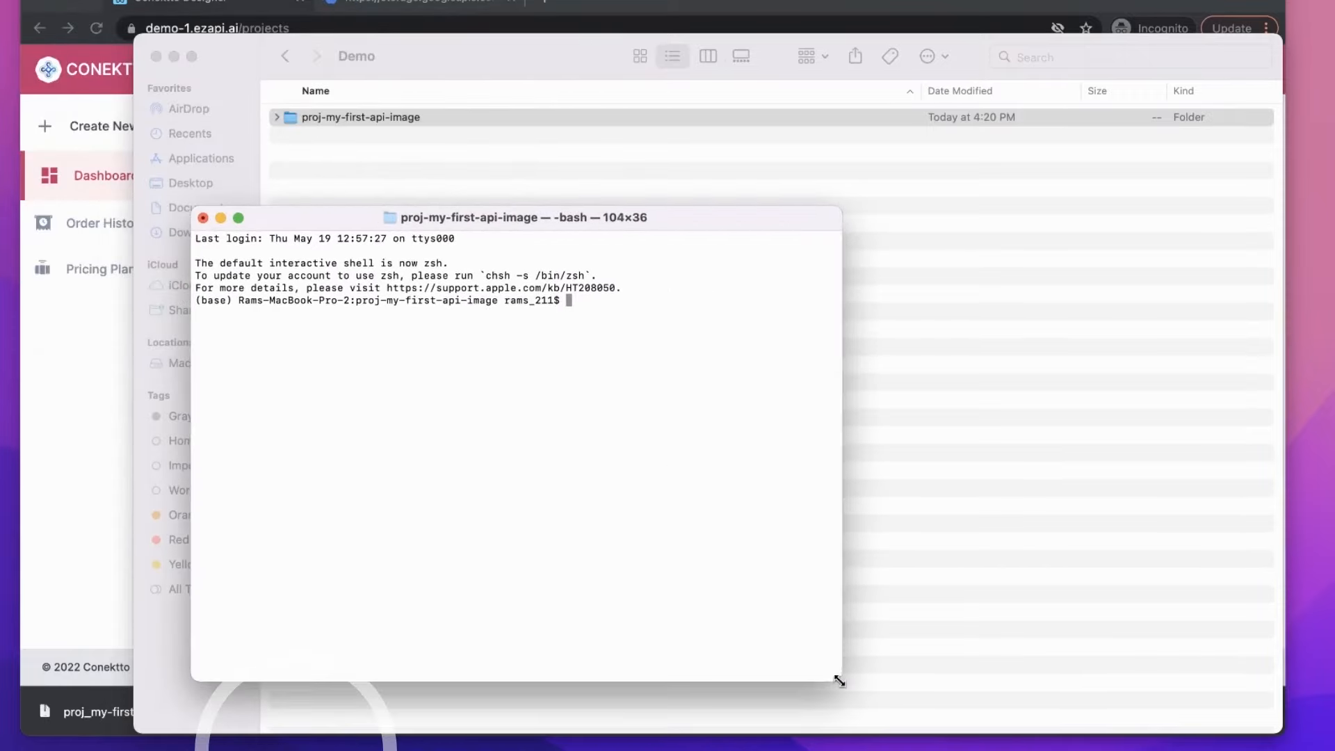
# Step: List the project folder's files in the terminal and run the offlinedeploym.sh script with sh
pyautogui.write('ls')
pyautogui.press('Return')
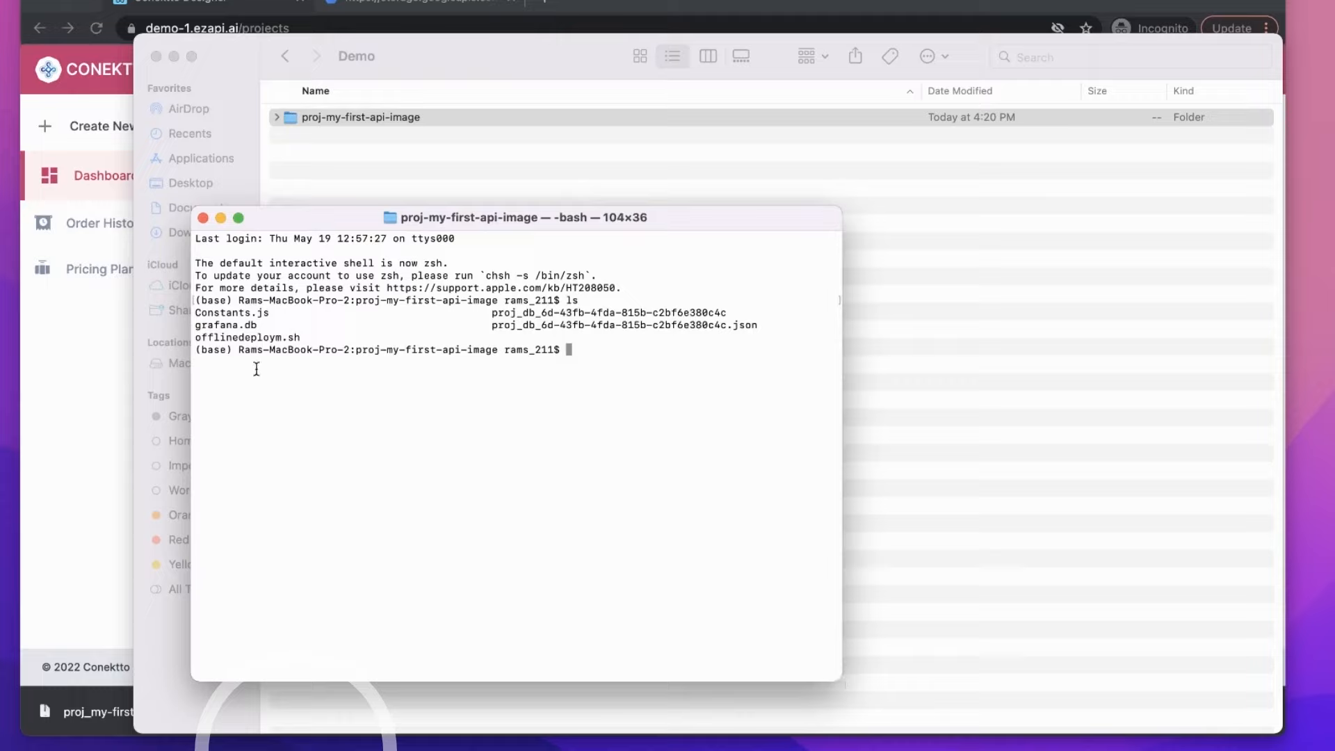
pyautogui.moveTo(196, 337); pyautogui.dragTo(300, 338)
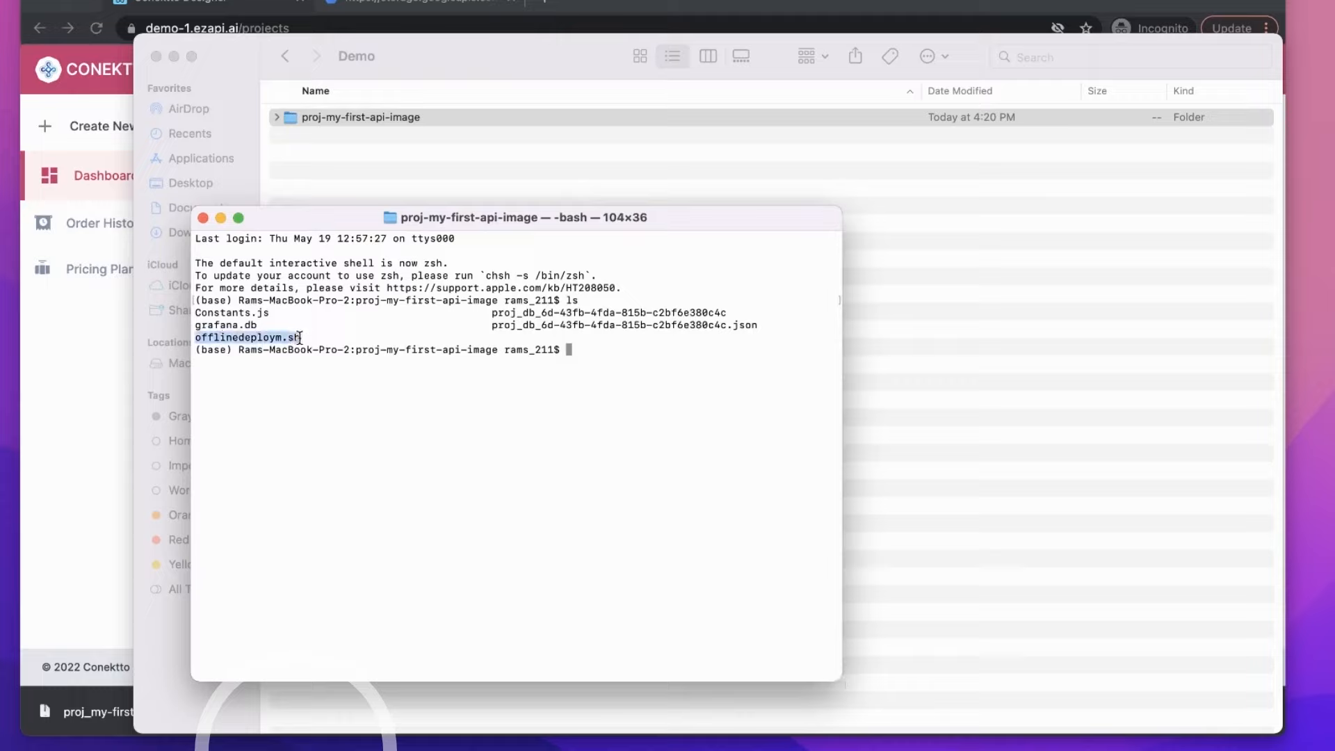
pyautogui.click(610, 356)
pyautogui.write('sh of')
pyautogui.press('Tab')
pyautogui.press('Return')
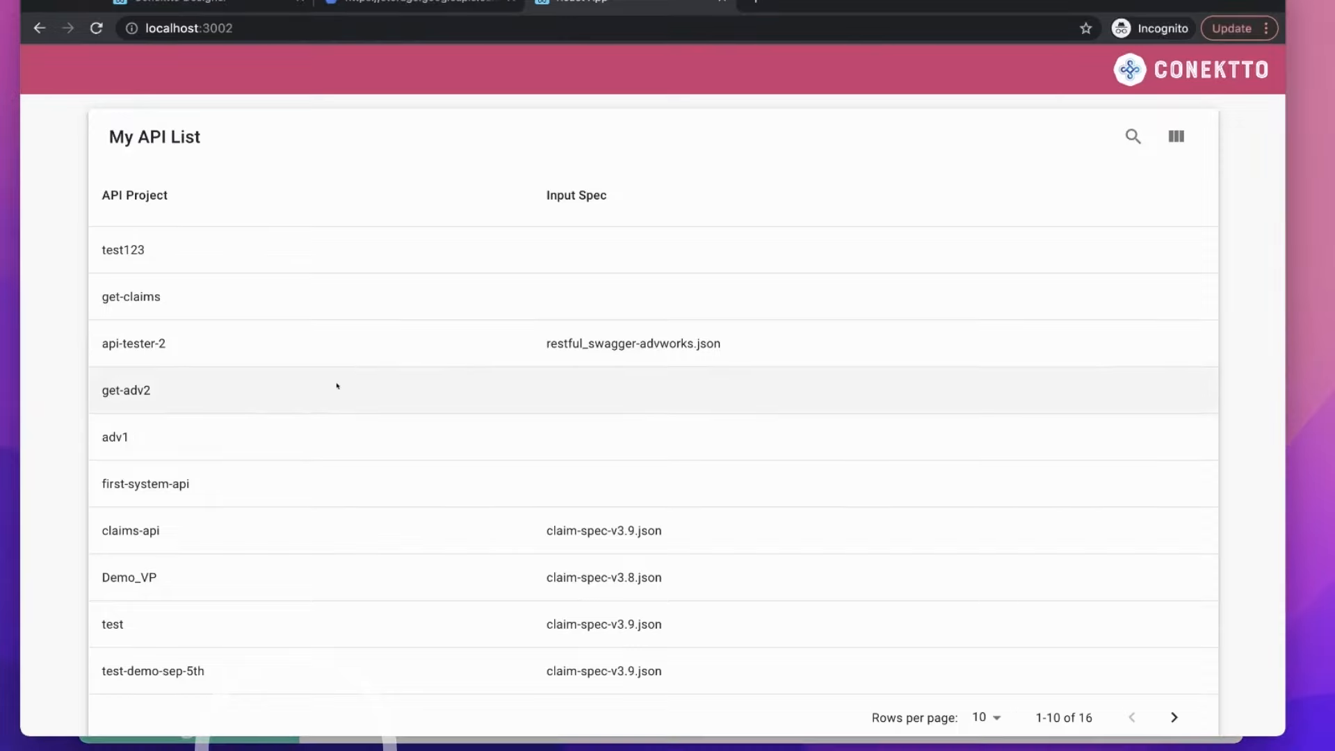
# Step: Open the api-tester-2 project at localhost:3002 and examine its Visualise diagram from business functions through to status codes
pyautogui.click(293, 349)
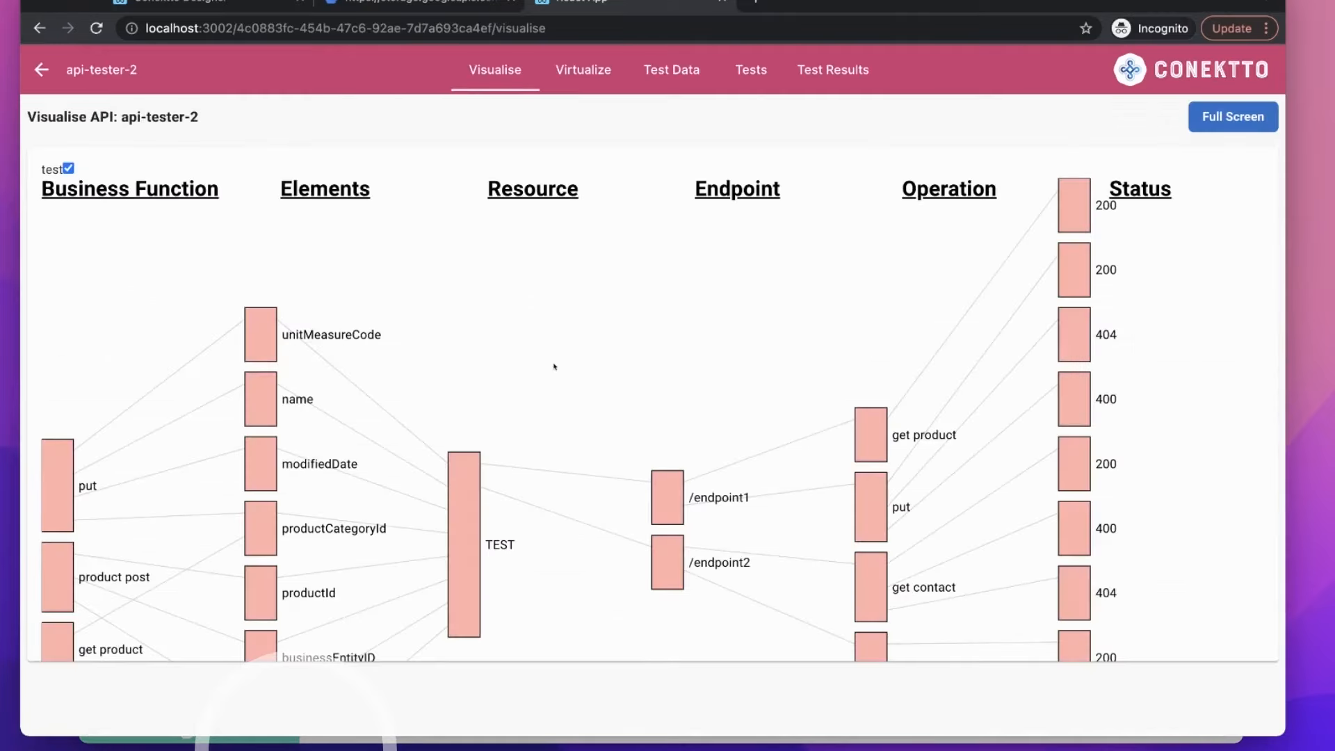
pyautogui.scroll(-5, 526, 420)
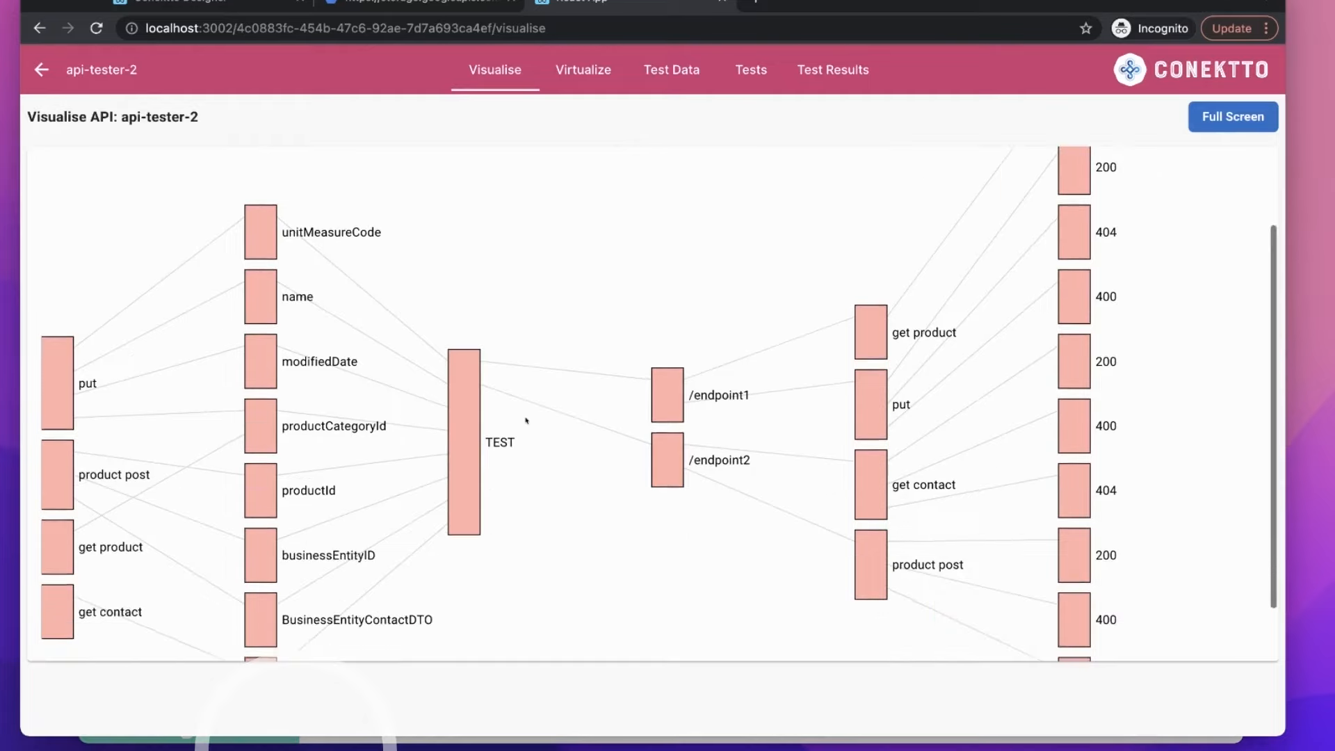
pyautogui.scroll(5, 527, 420)
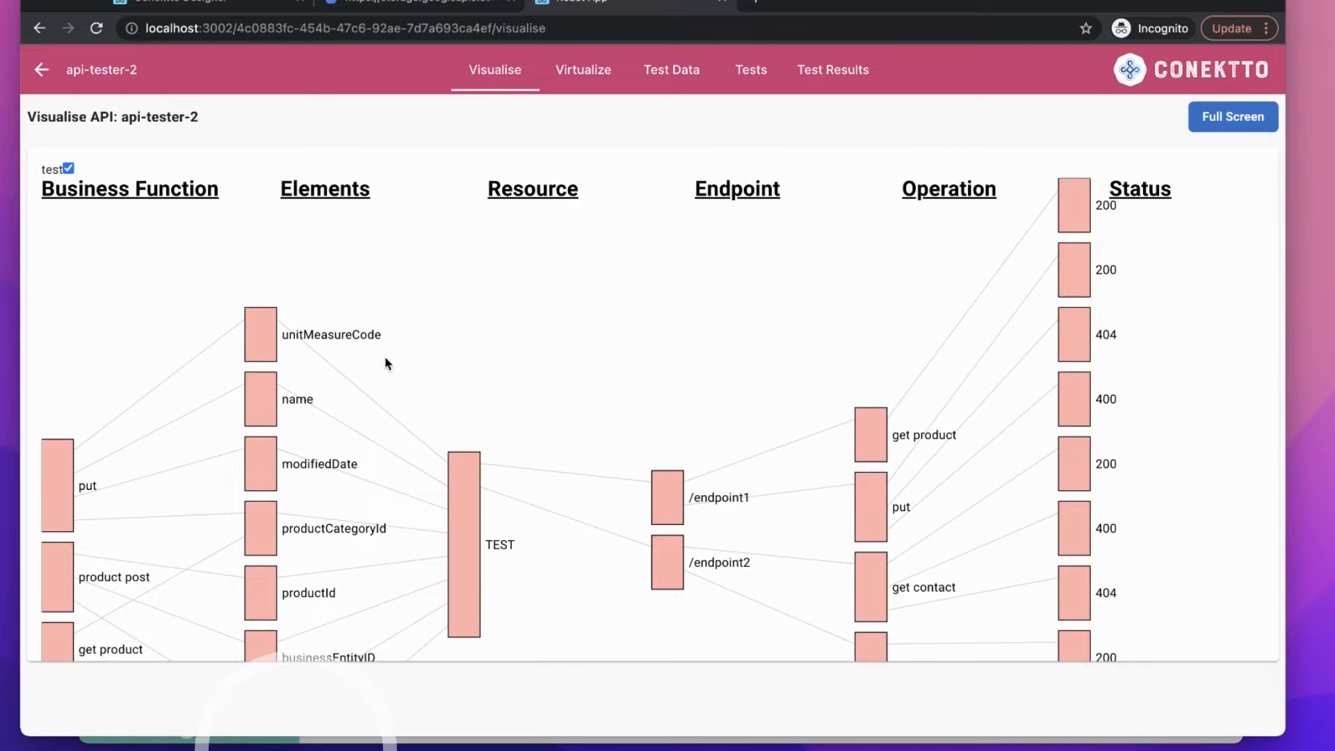
pyautogui.scroll(-3, 402, 382)
pyautogui.scroll(3, 401, 381)
pyautogui.scroll(-2, 401, 382)
pyautogui.scroll(2, 401, 382)
pyautogui.scroll(-2, 402, 382)
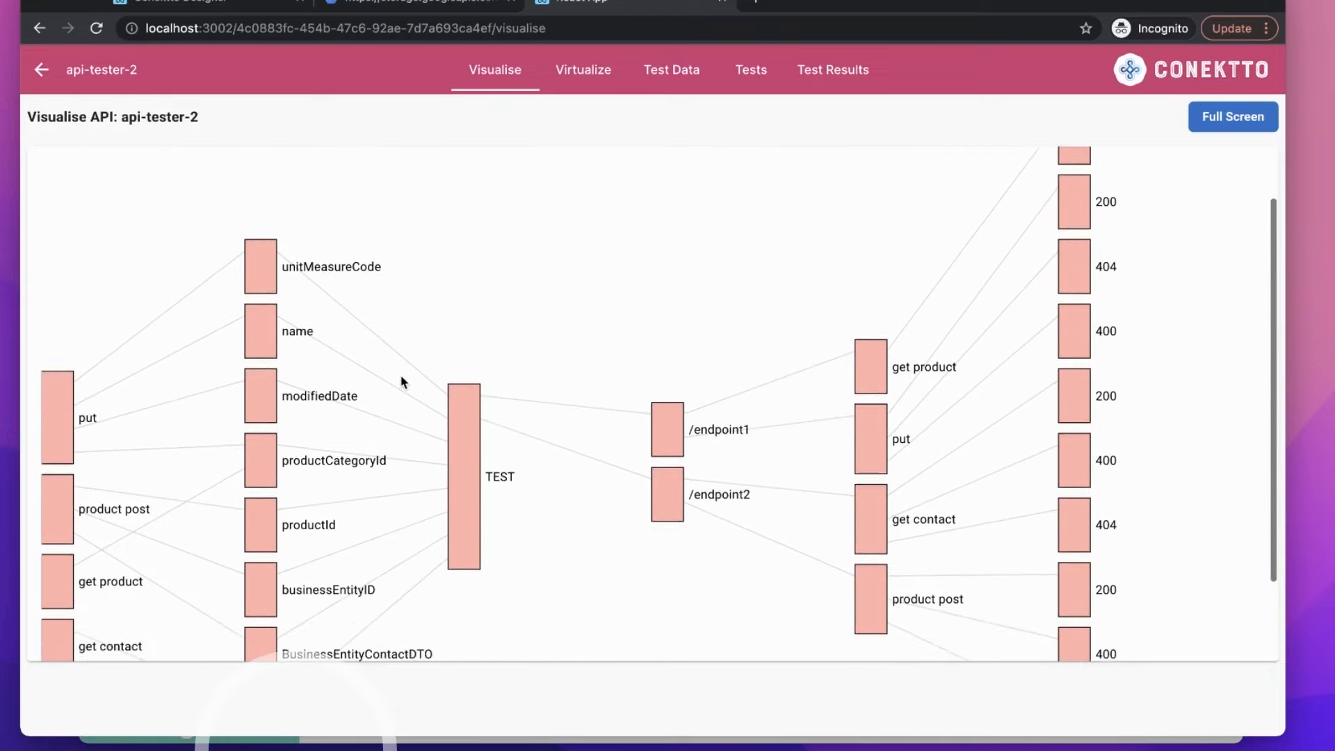
pyautogui.scroll(-3, 1133, 455)
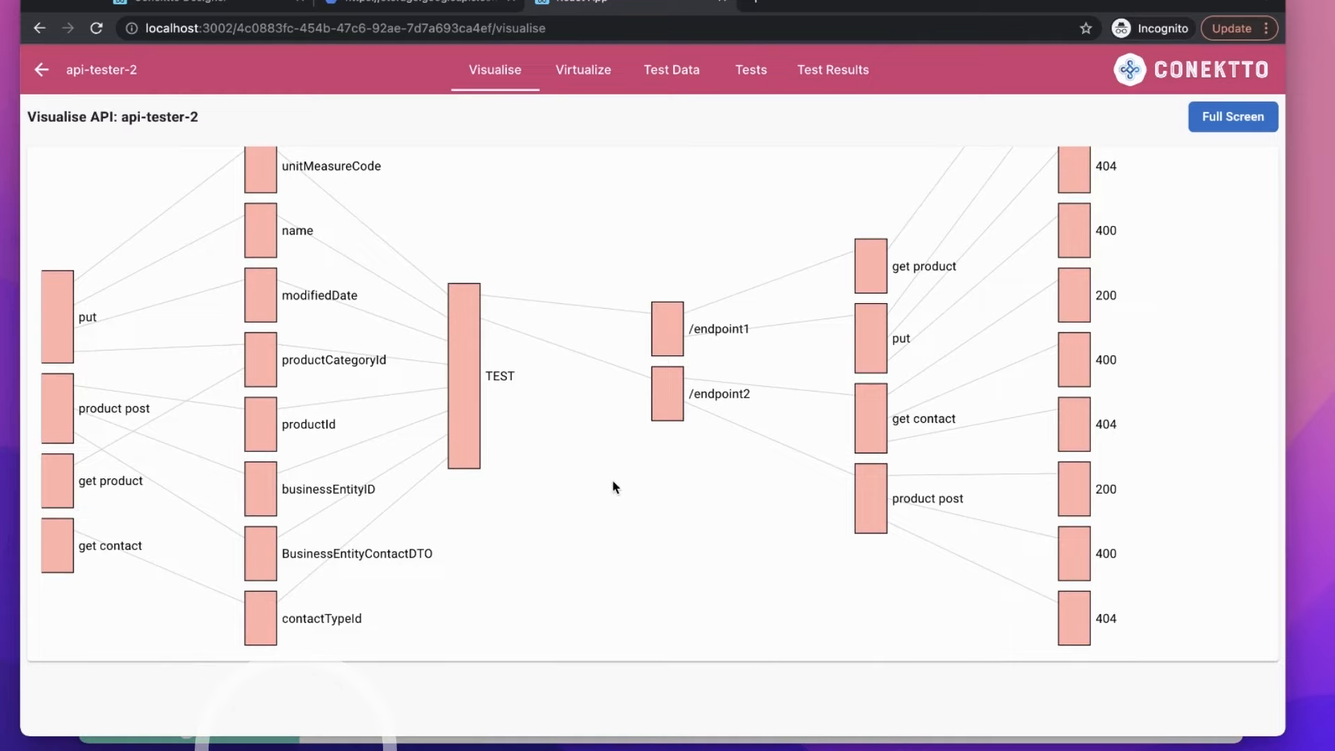
pyautogui.scroll(5, 614, 481)
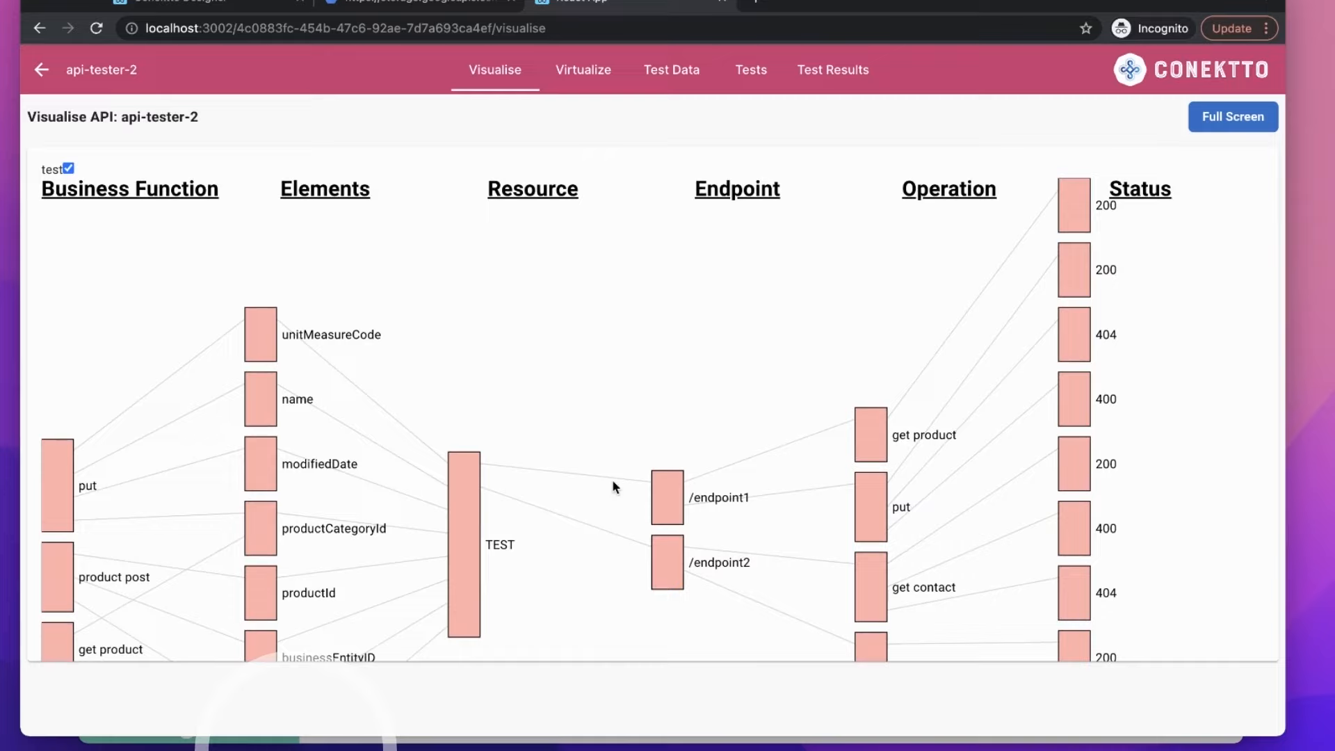
# Step: Show the virtualized get method of /endpoint1 and inspect its response body, request body, form data and headers
pyautogui.click(582, 85)
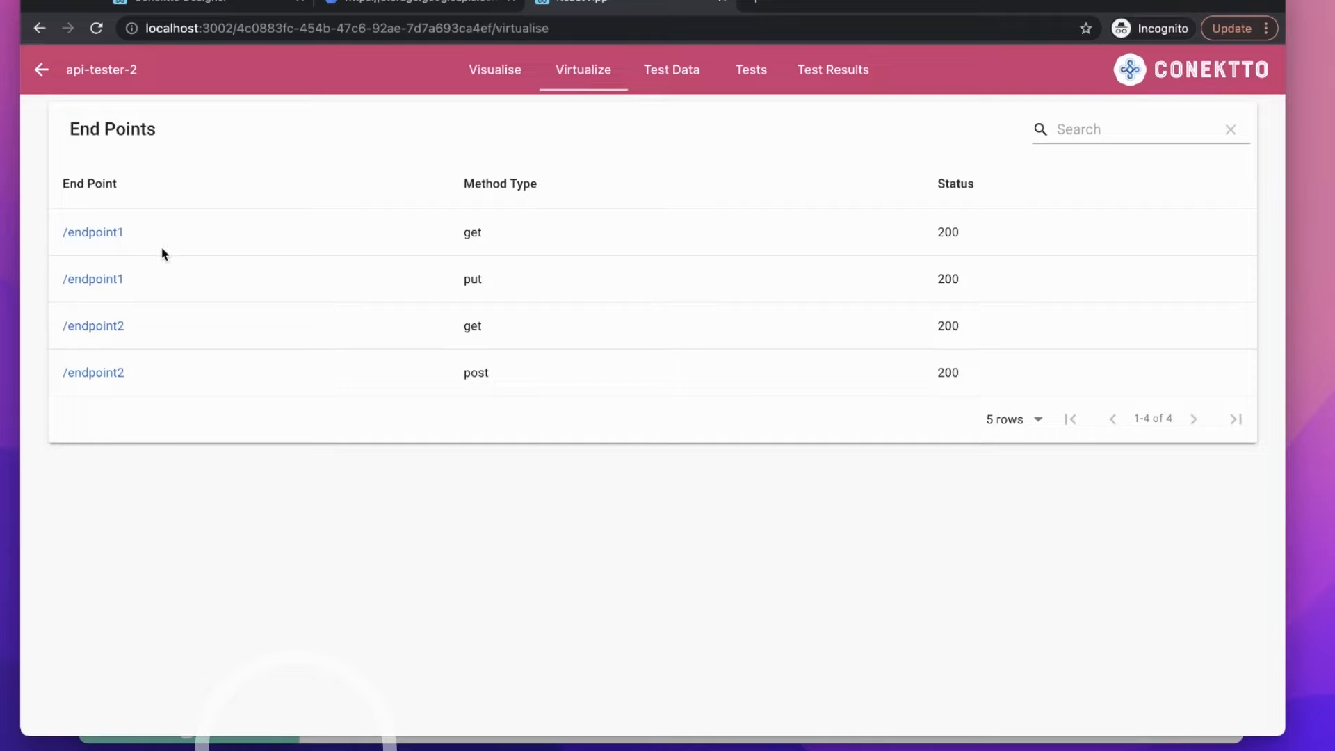
pyautogui.click(118, 234)
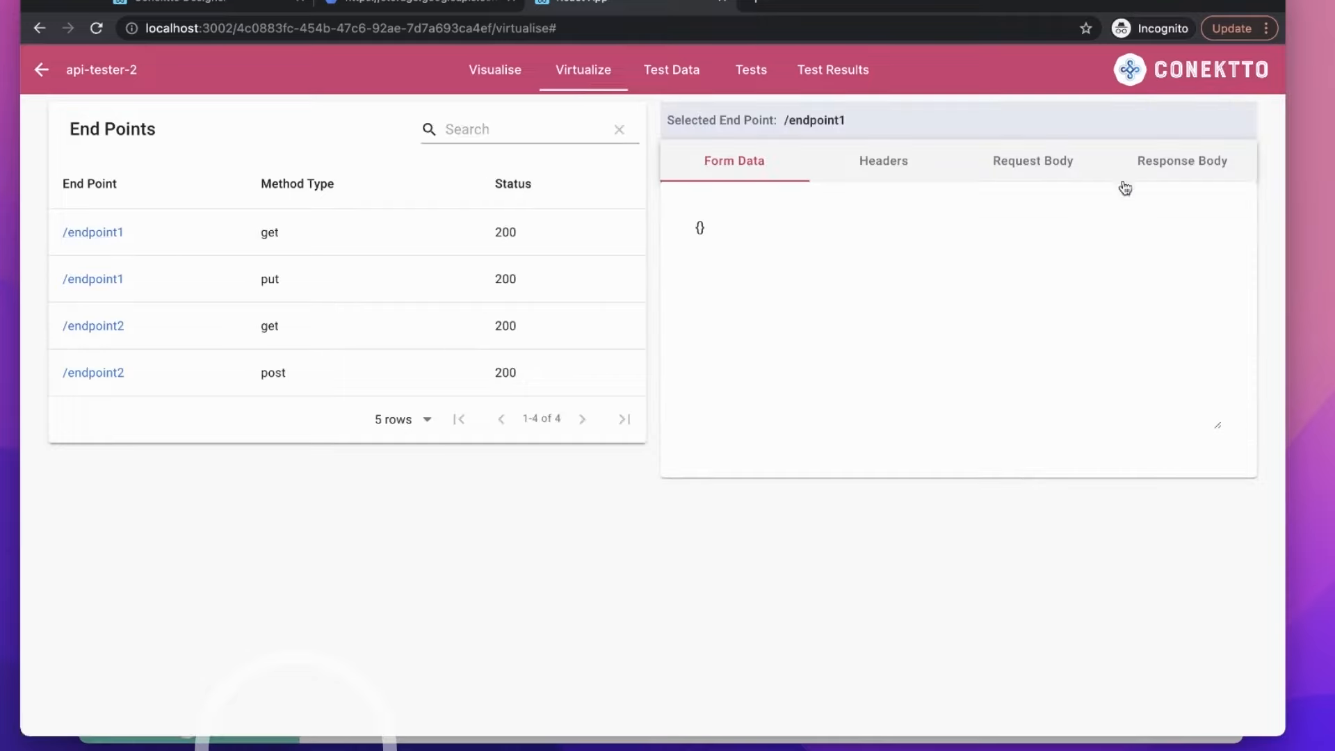
pyautogui.click(1173, 164)
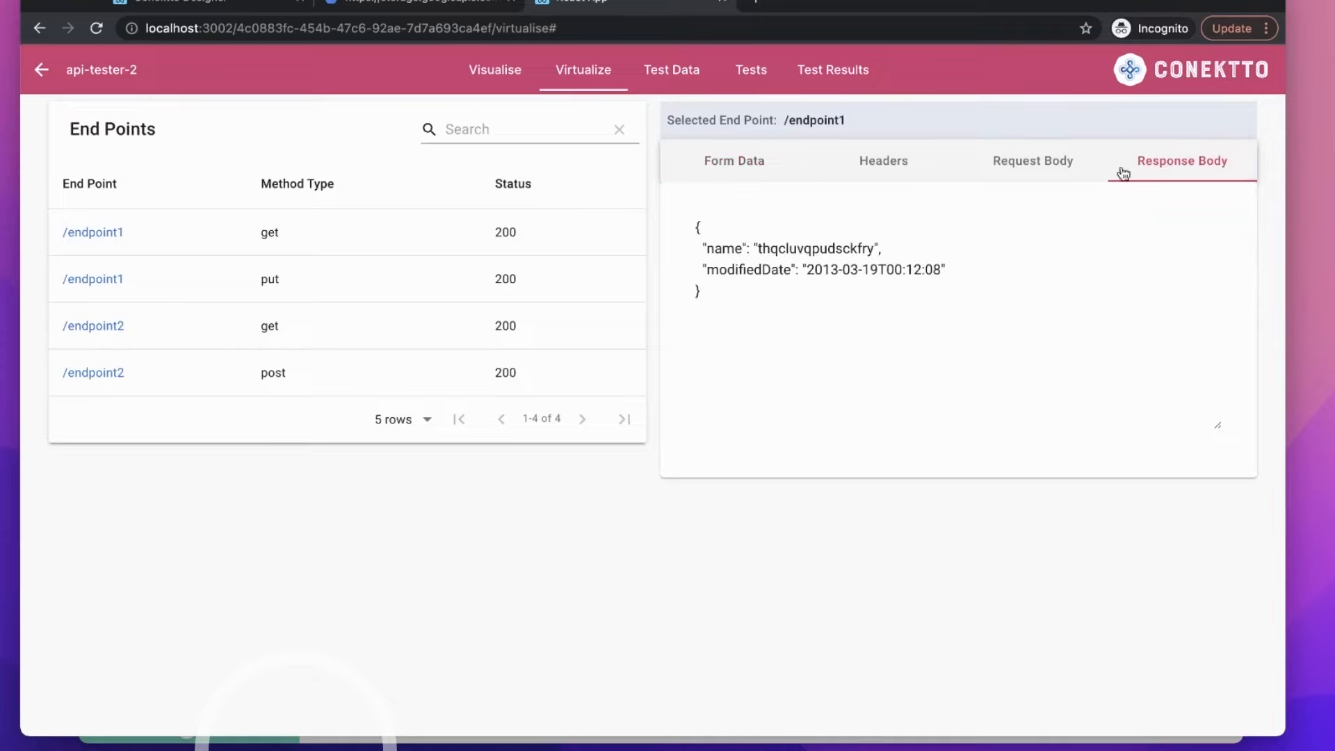
pyautogui.click(1043, 174)
pyautogui.click(737, 169)
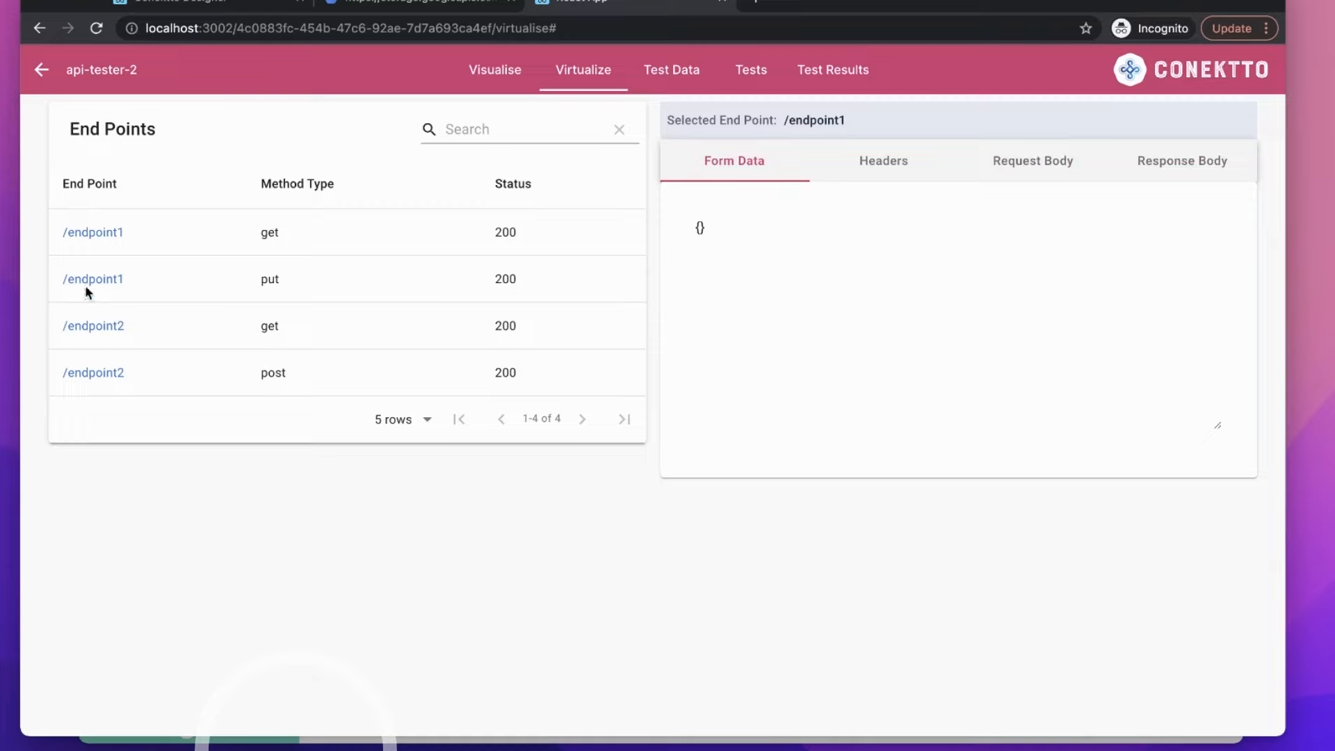
pyautogui.click(878, 163)
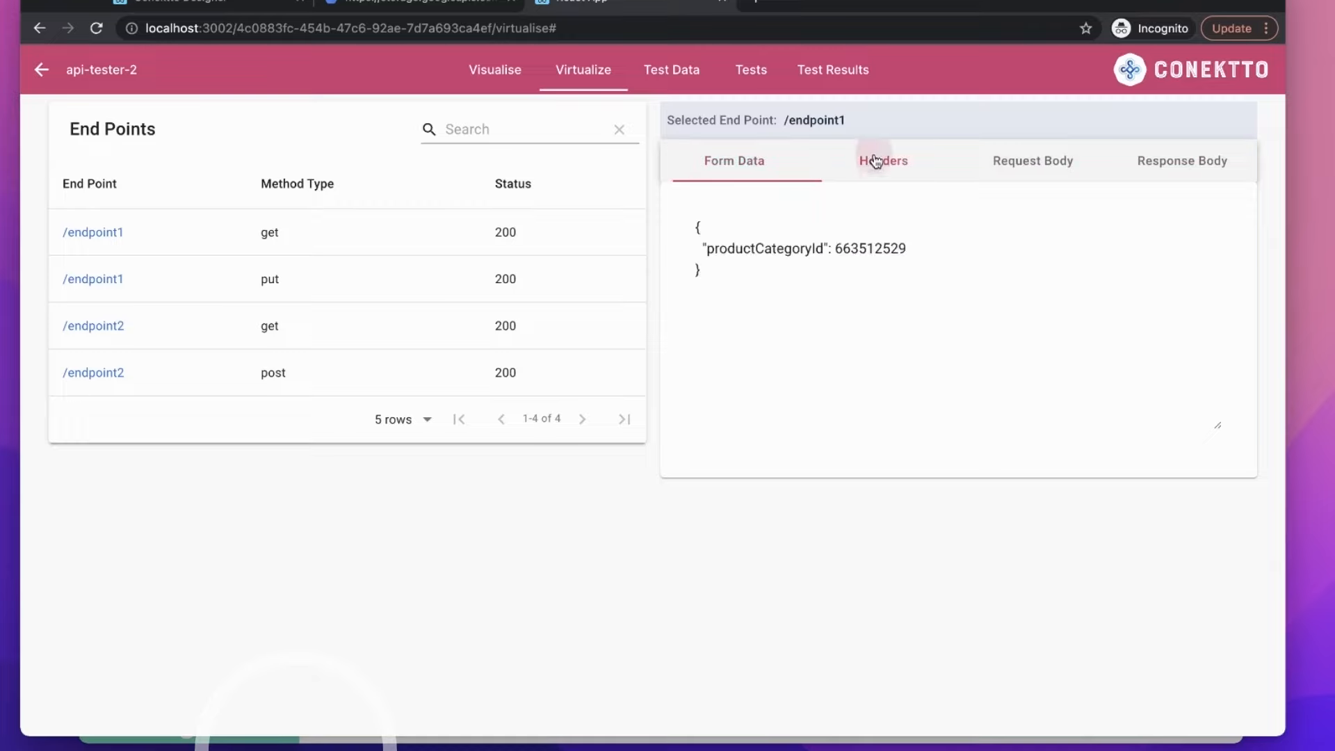
# Step: Select the put method of /endpoint1 and inspect its form data, headers, request body and response body
pyautogui.click(109, 282)
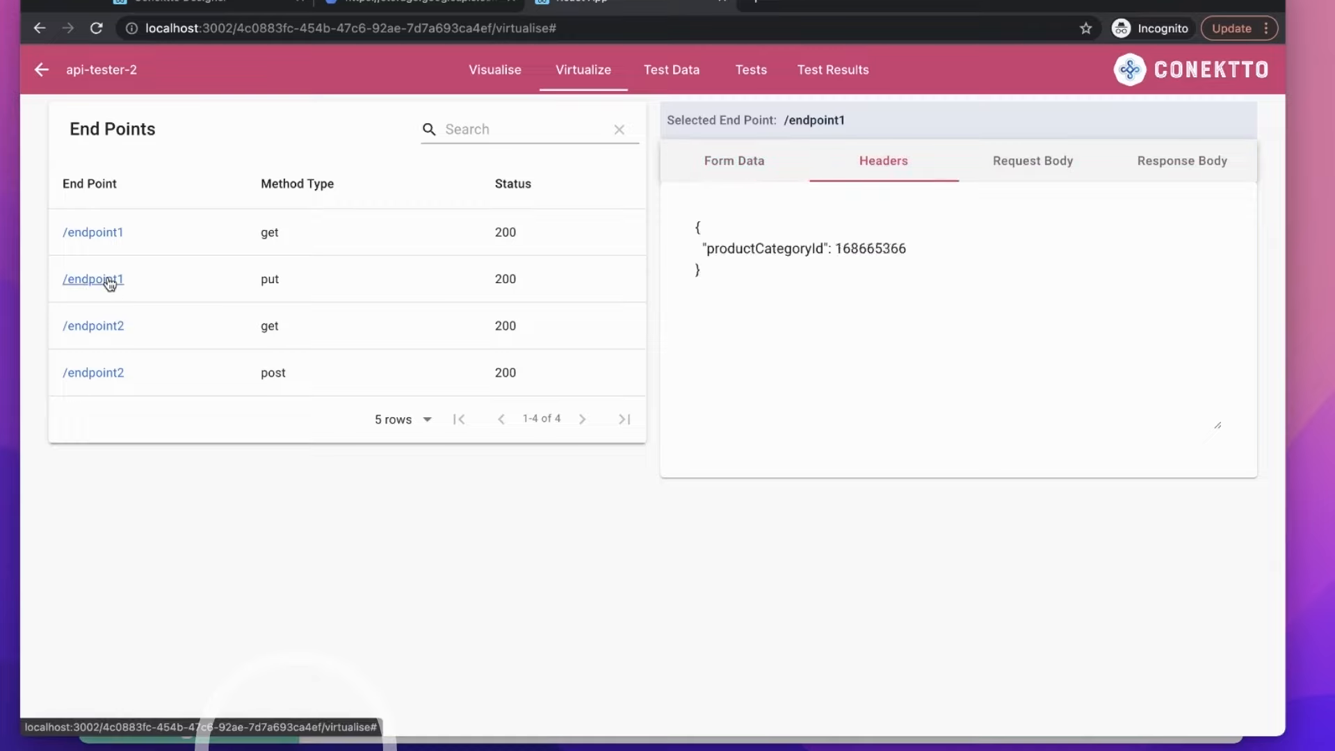
pyautogui.click(736, 162)
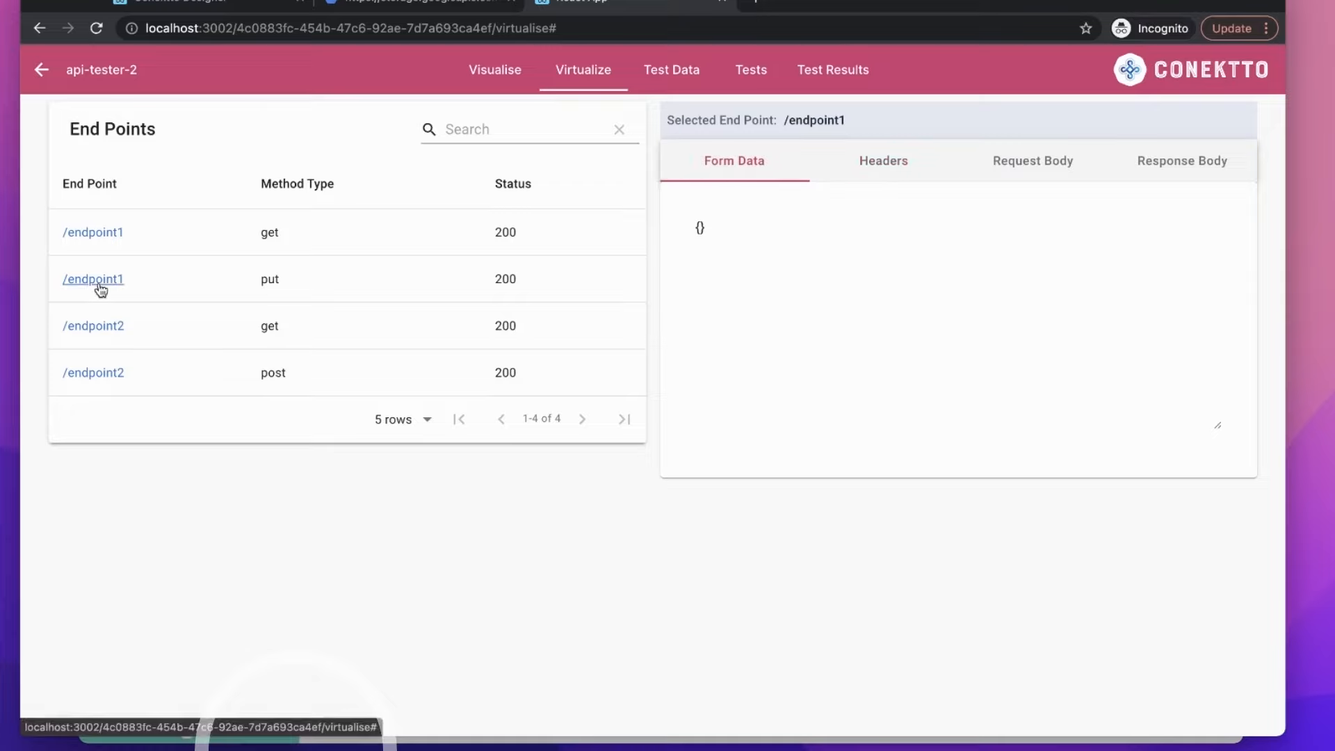
pyautogui.click(915, 168)
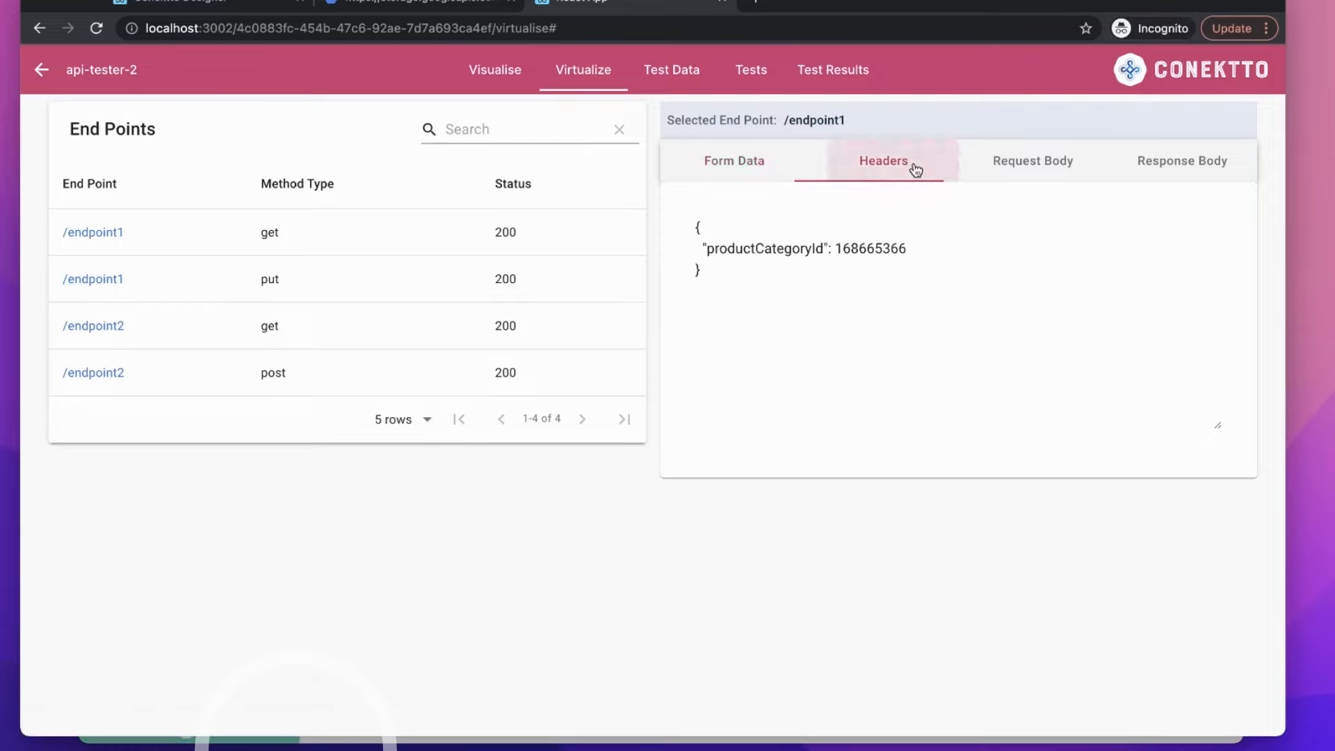
pyautogui.click(1056, 168)
pyautogui.click(1170, 180)
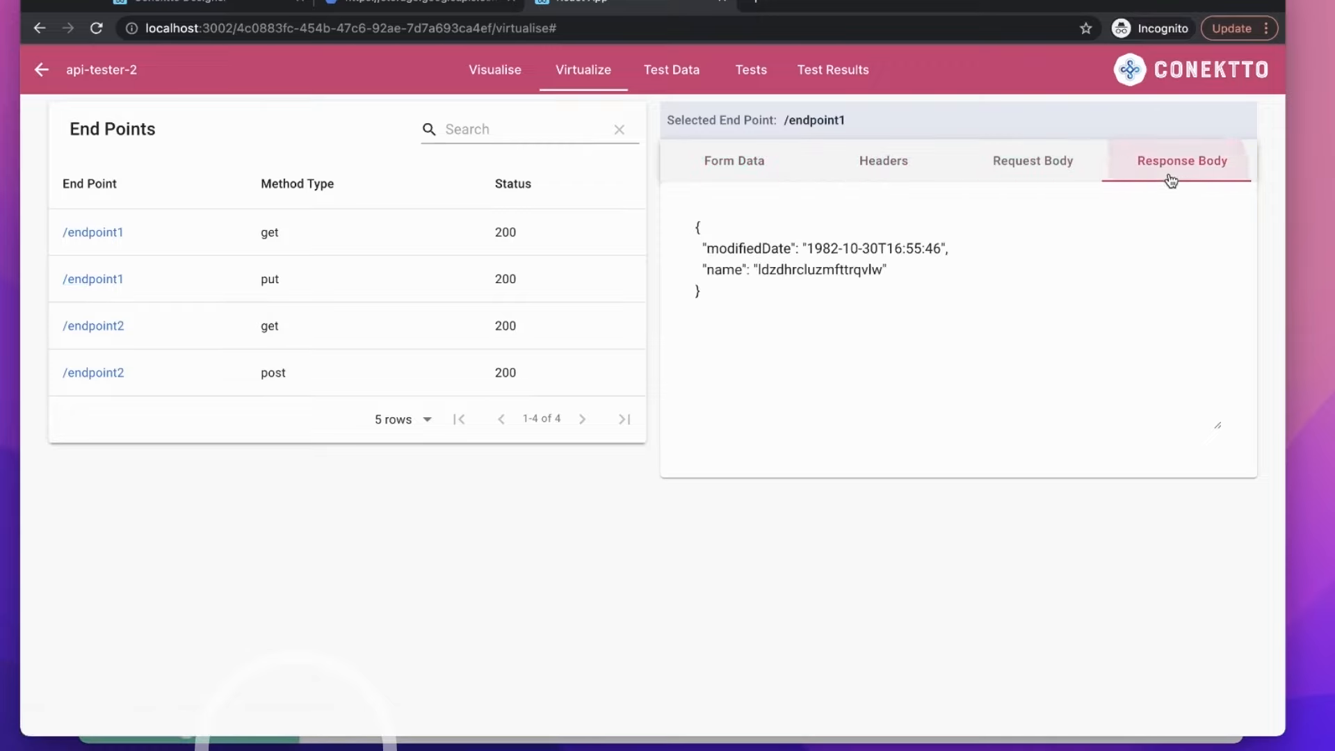
# Step: Select the get method of /endpoint2 and inspect its response body, form data and request body
pyautogui.click(107, 328)
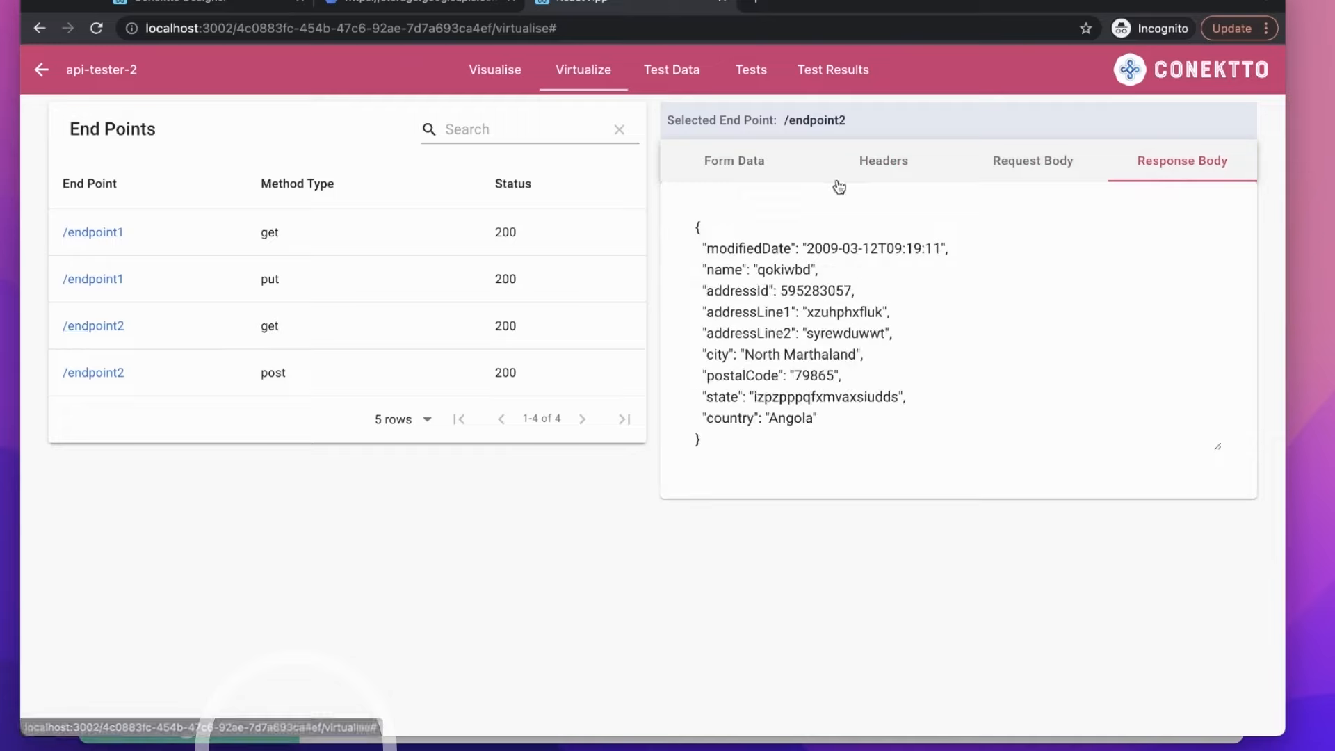
pyautogui.click(737, 169)
pyautogui.click(1030, 171)
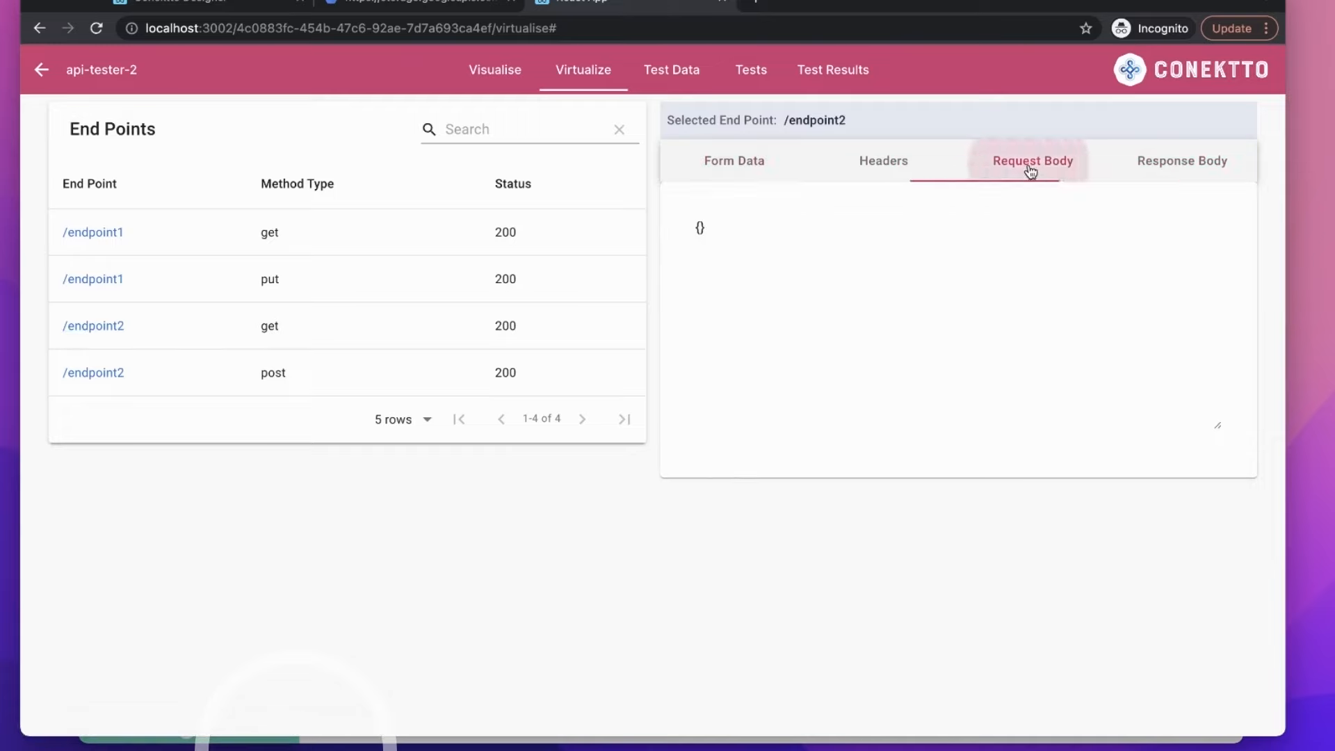
# Step: Inspect the response body and headers for the get method of /endpoint2
pyautogui.click(1178, 180)
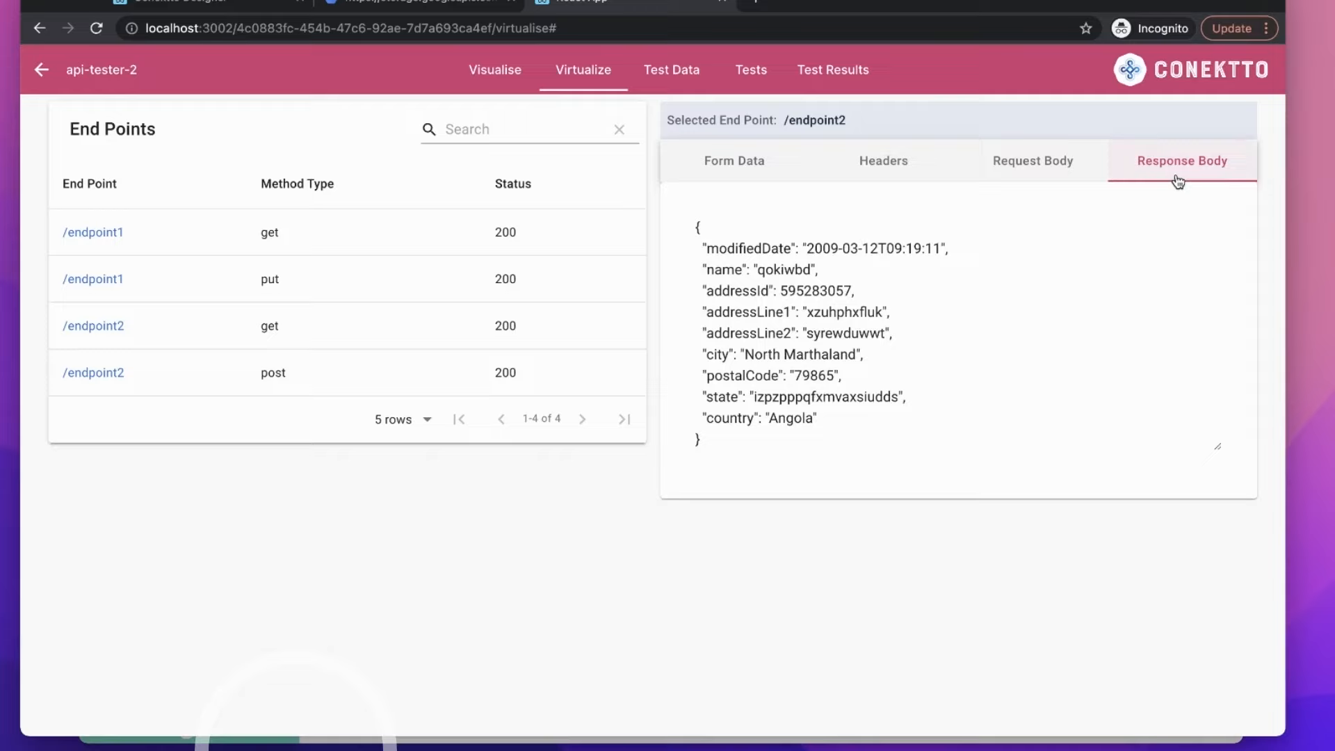
pyautogui.click(886, 169)
pyautogui.click(1213, 175)
# Step: Select the post method of /endpoint2 and inspect its request body and response body
pyautogui.click(98, 375)
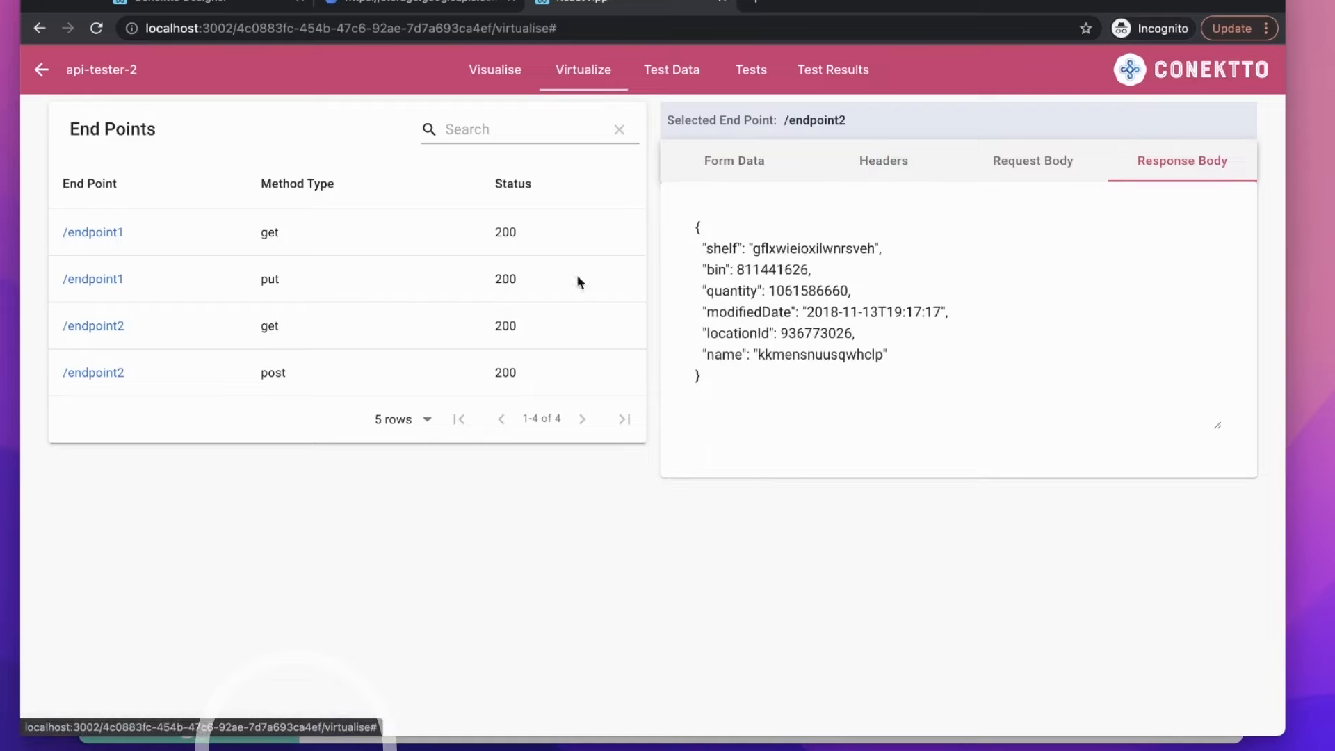
pyautogui.click(1016, 165)
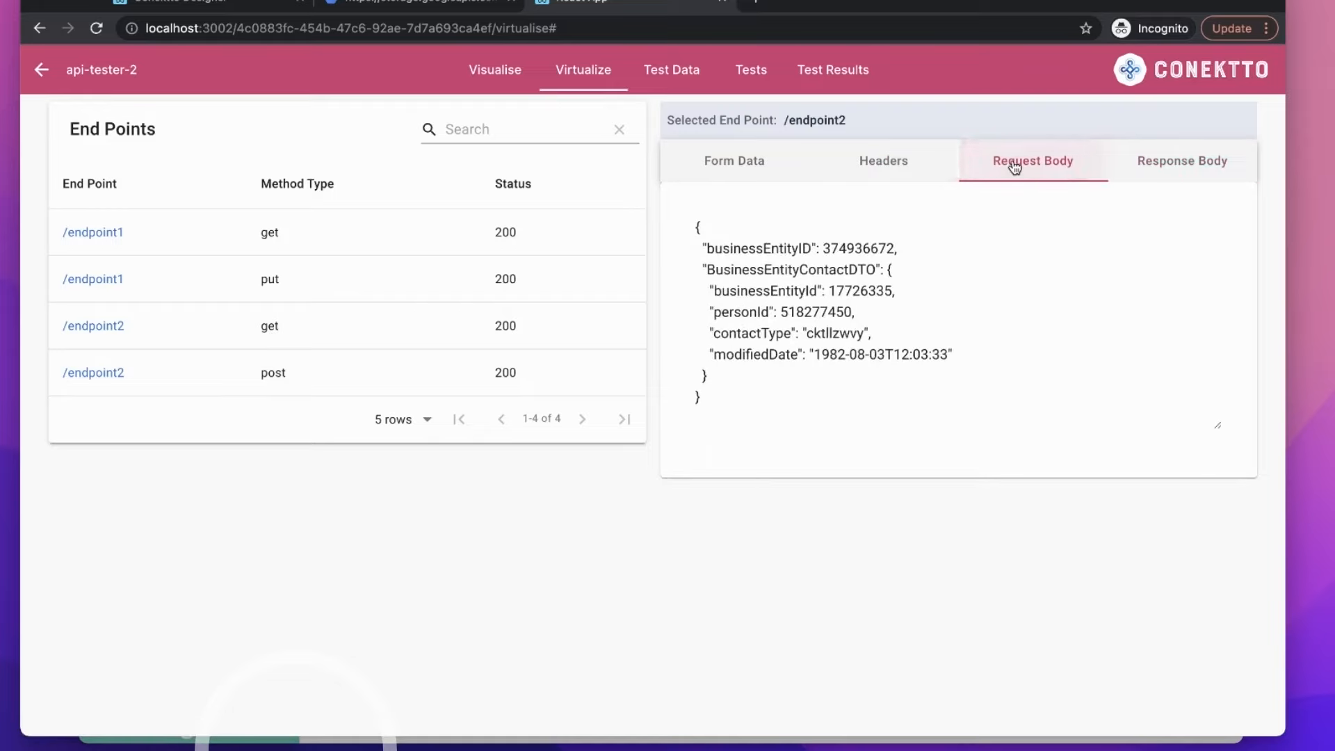
pyautogui.click(1186, 166)
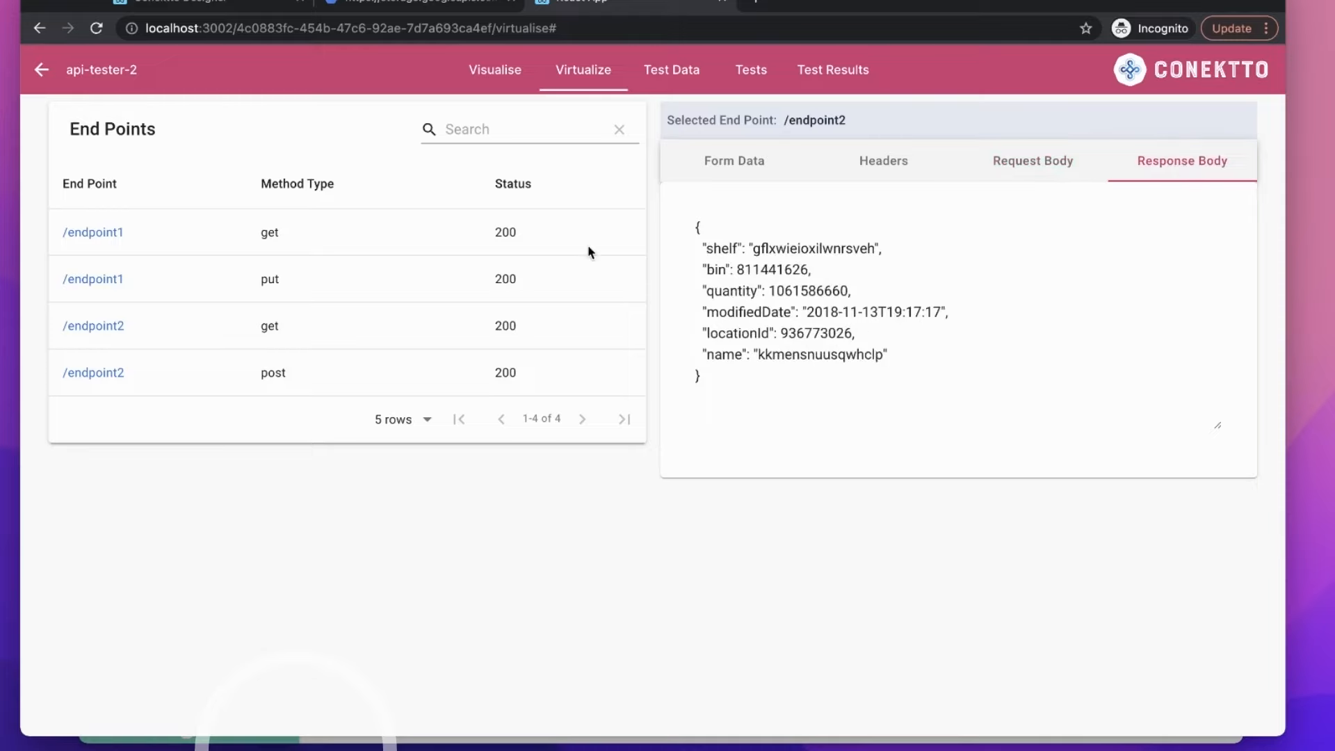
# Step: Open the project's test data and compare the Functional and Performance data sets, ending on Functional
pyautogui.click(683, 84)
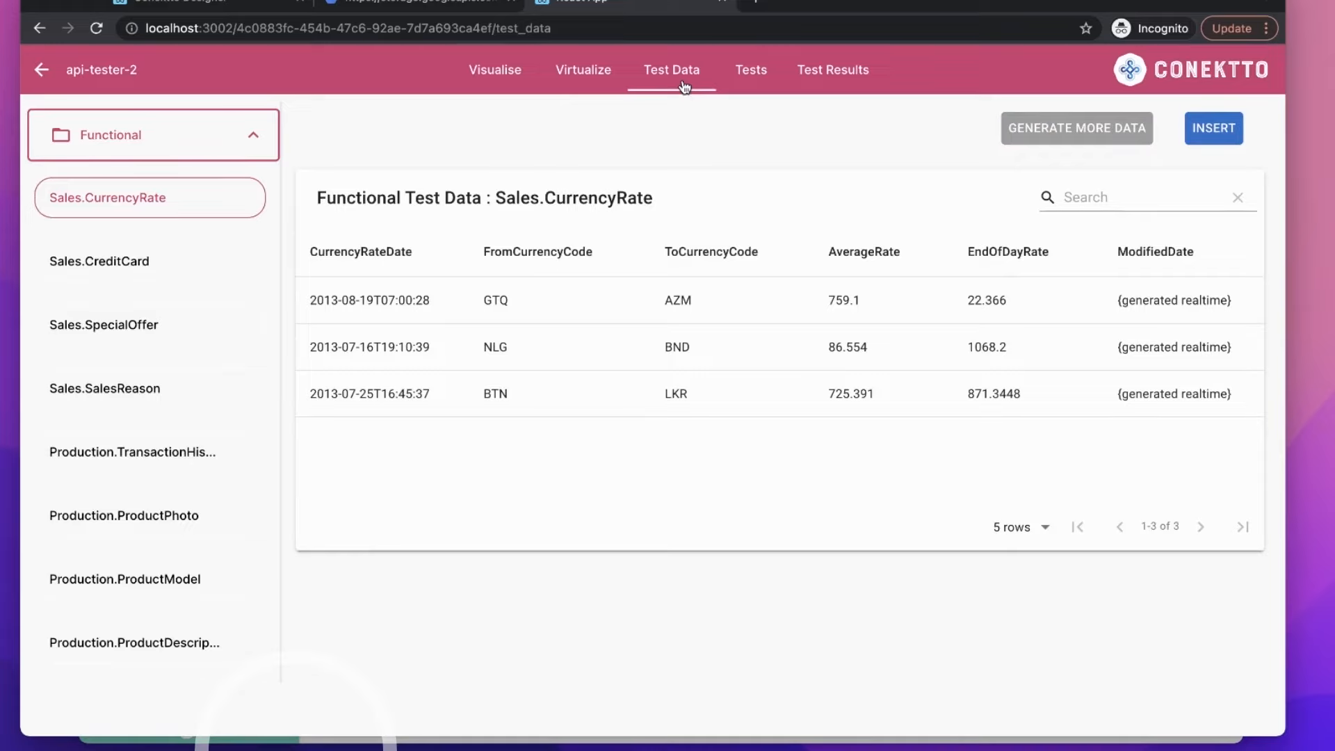
pyautogui.click(256, 142)
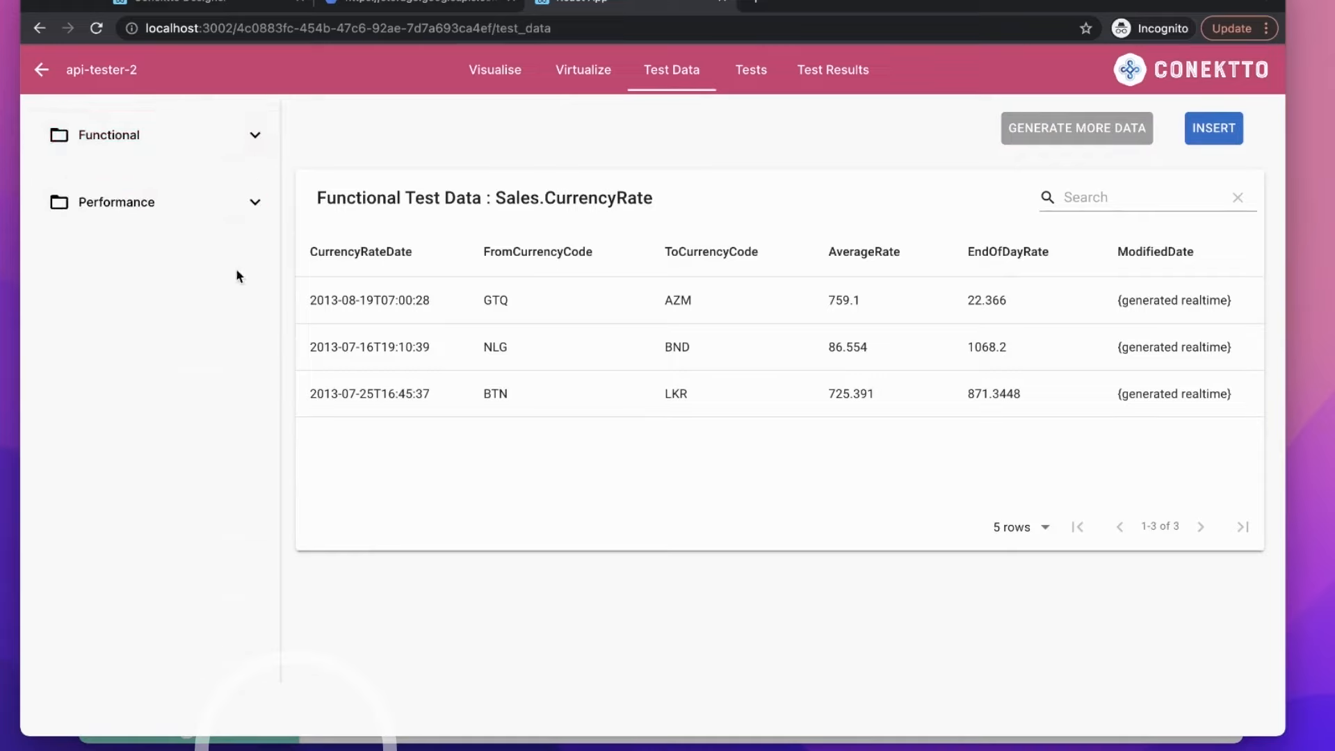
pyautogui.click(251, 216)
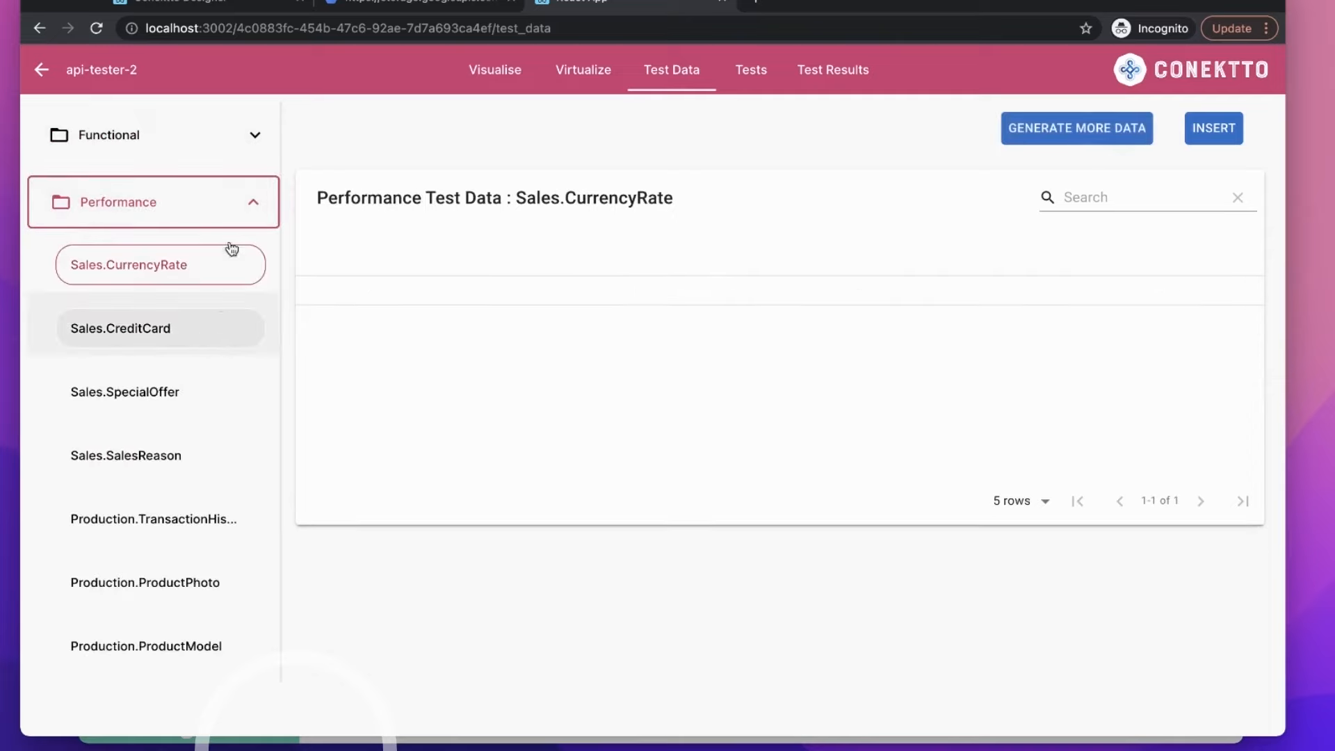
pyautogui.click(257, 143)
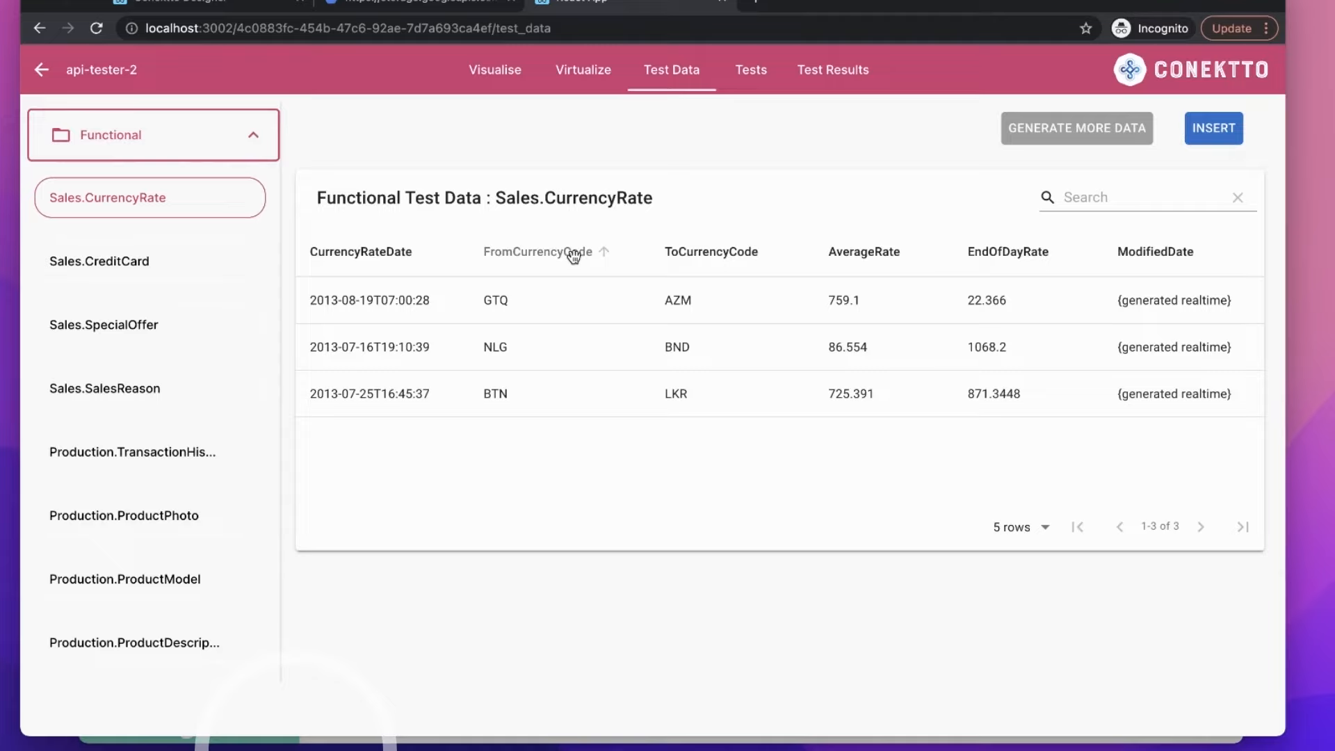
# Step: Examine the functional test data of the Sales and Production tables, ending on Sales.CreditCard
pyautogui.click(165, 268)
pyautogui.click(159, 325)
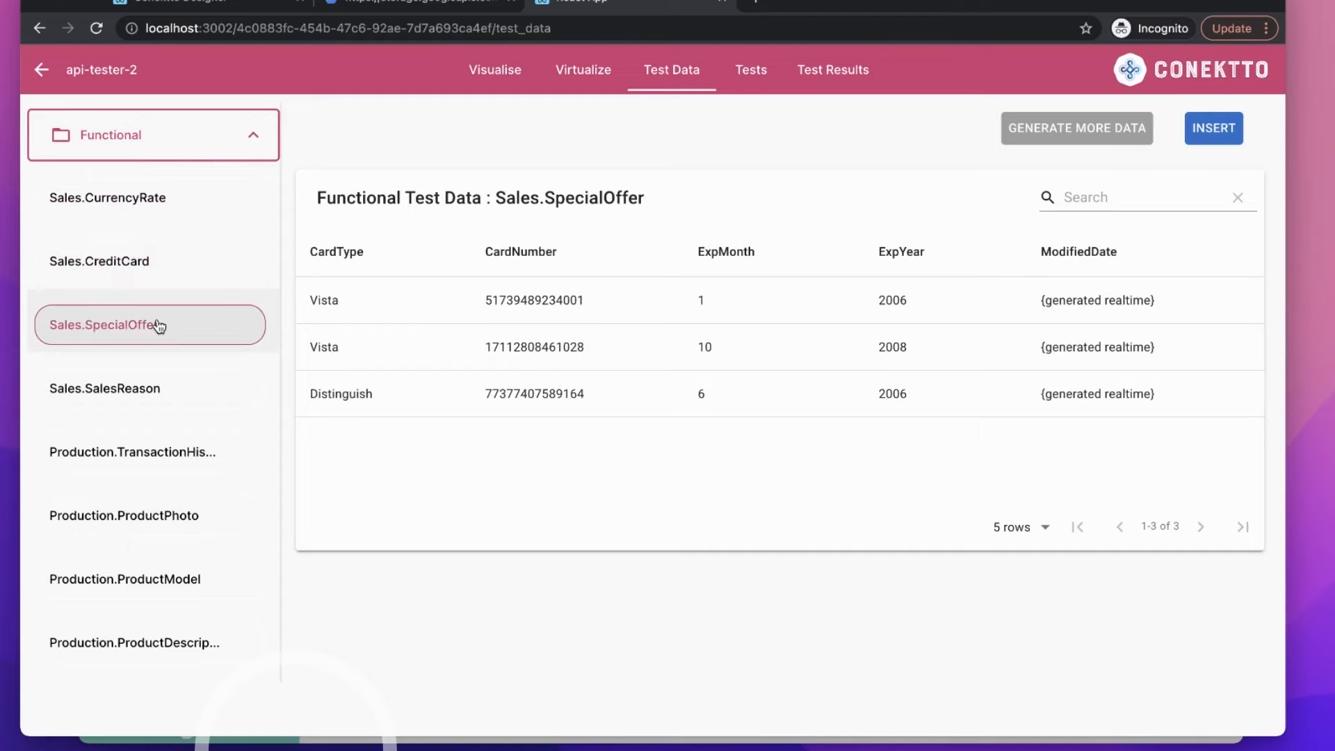
pyautogui.click(160, 388)
pyautogui.click(171, 444)
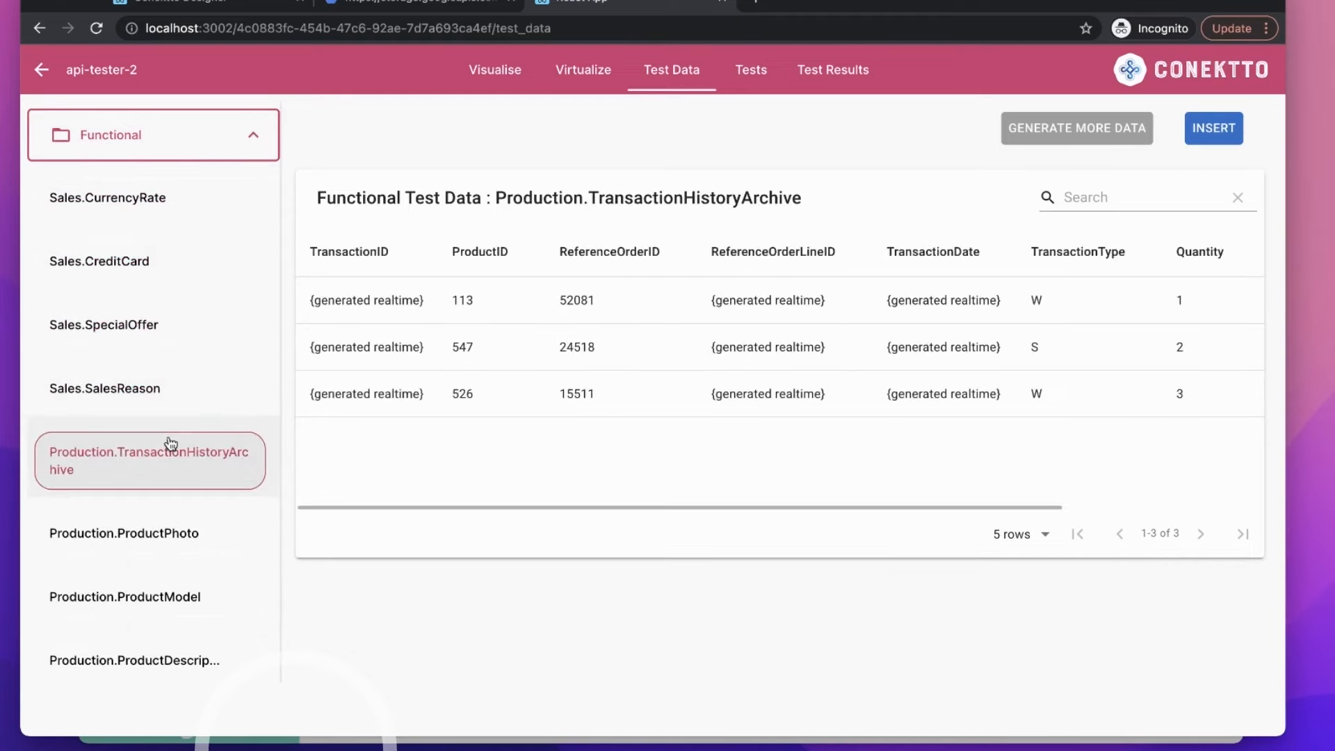
pyautogui.click(175, 529)
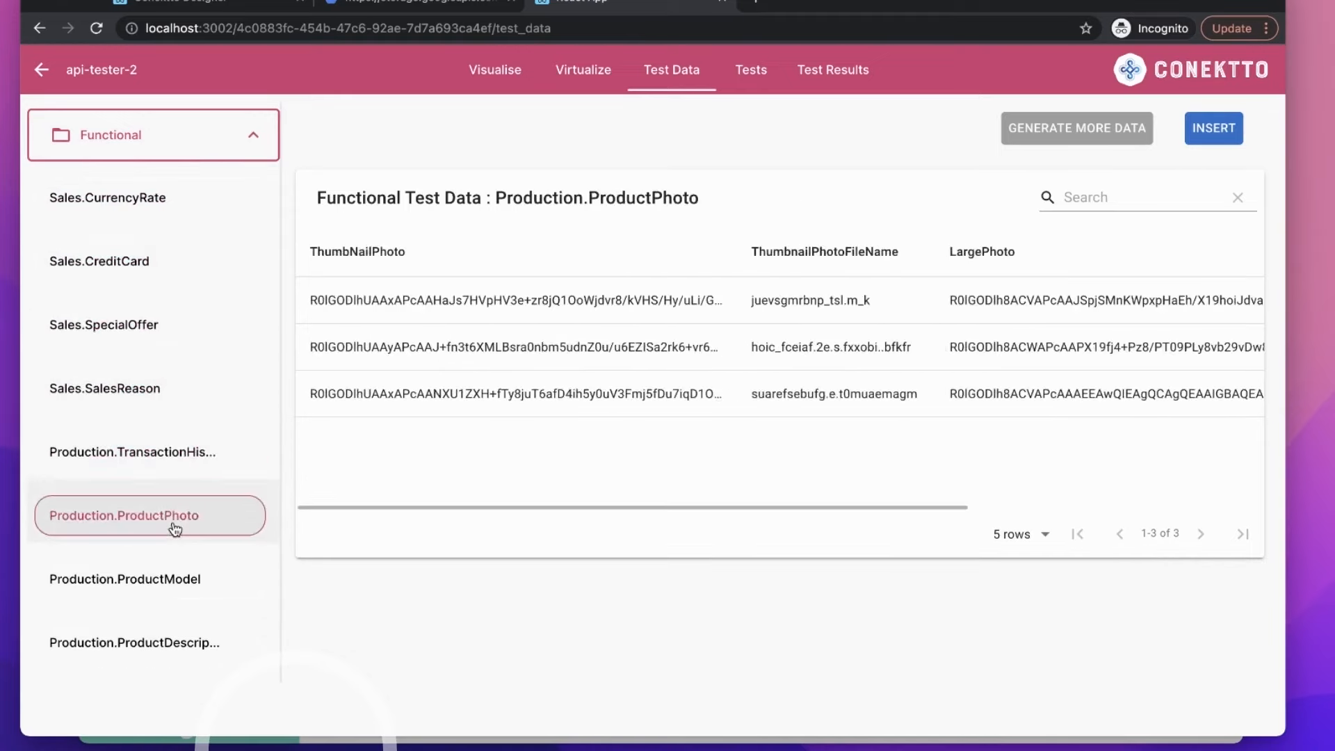
pyautogui.click(185, 581)
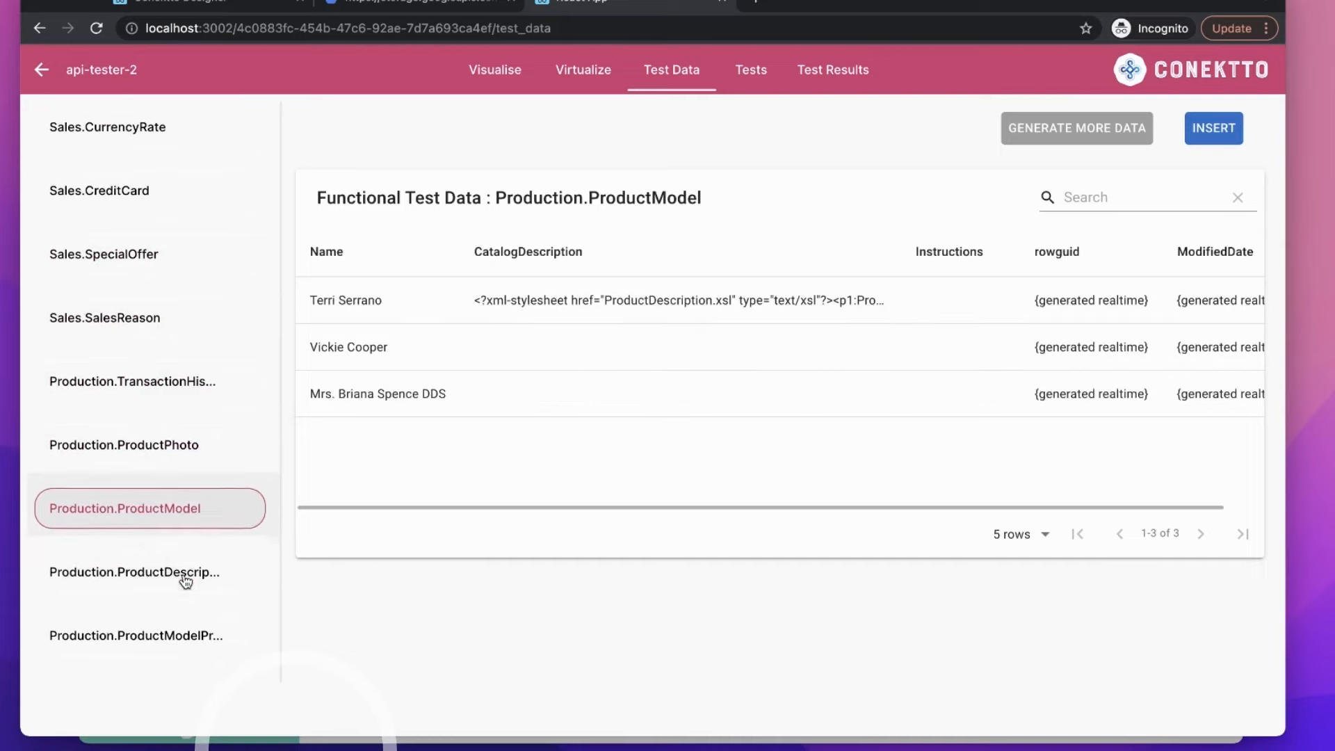
pyautogui.click(185, 581)
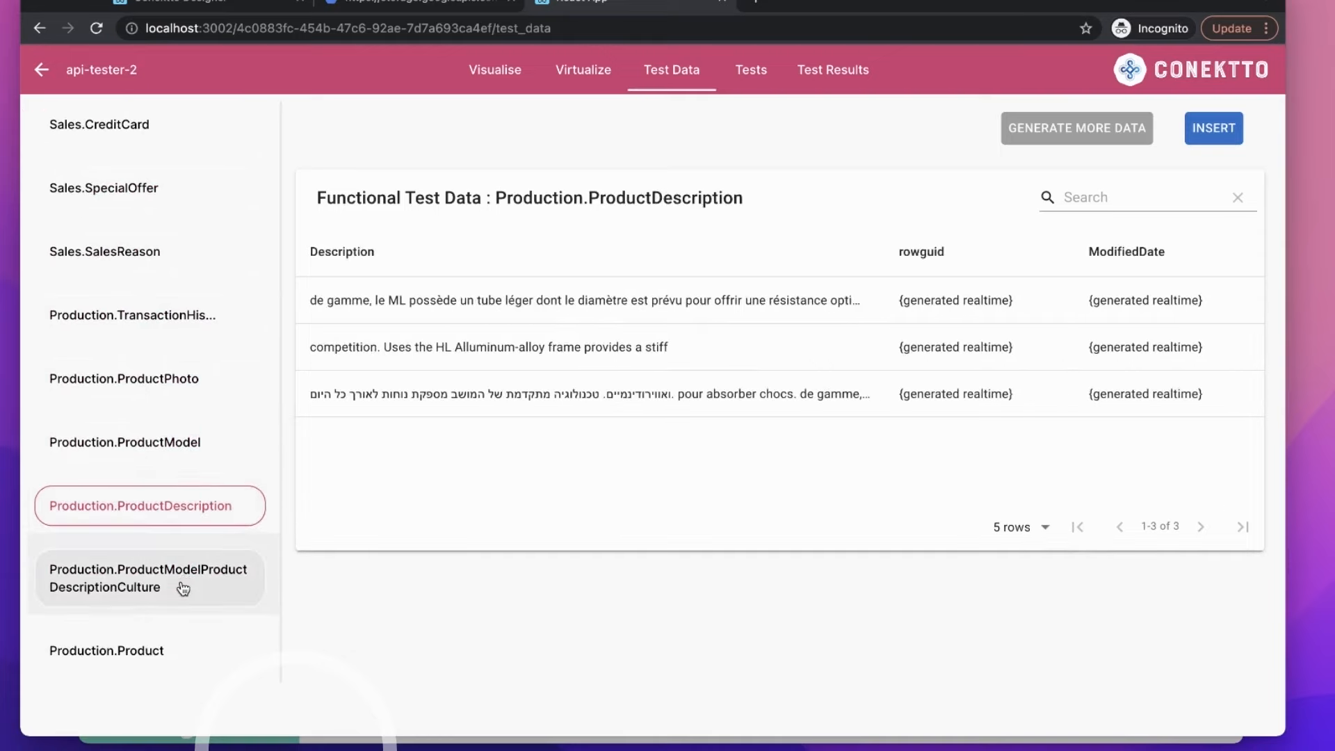
pyautogui.click(185, 581)
pyautogui.scroll(2, 181, 646)
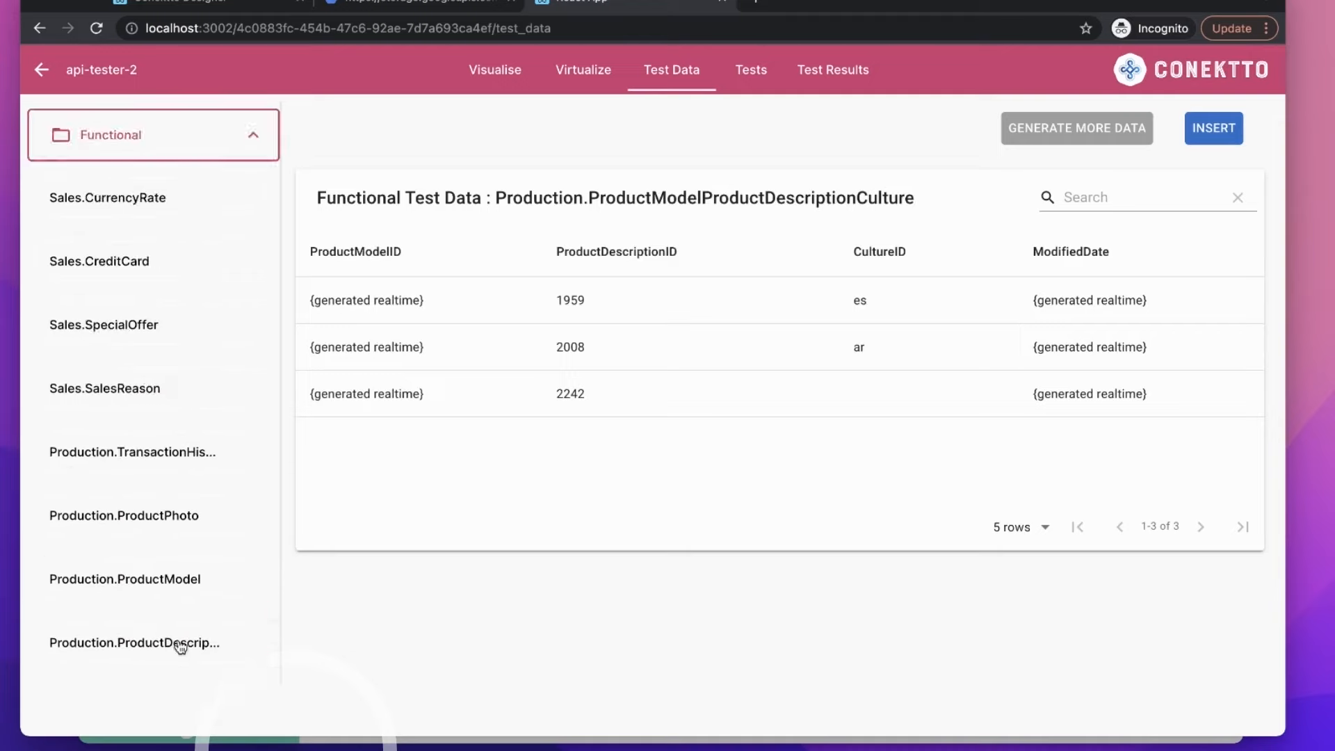
pyautogui.click(167, 214)
pyautogui.click(165, 261)
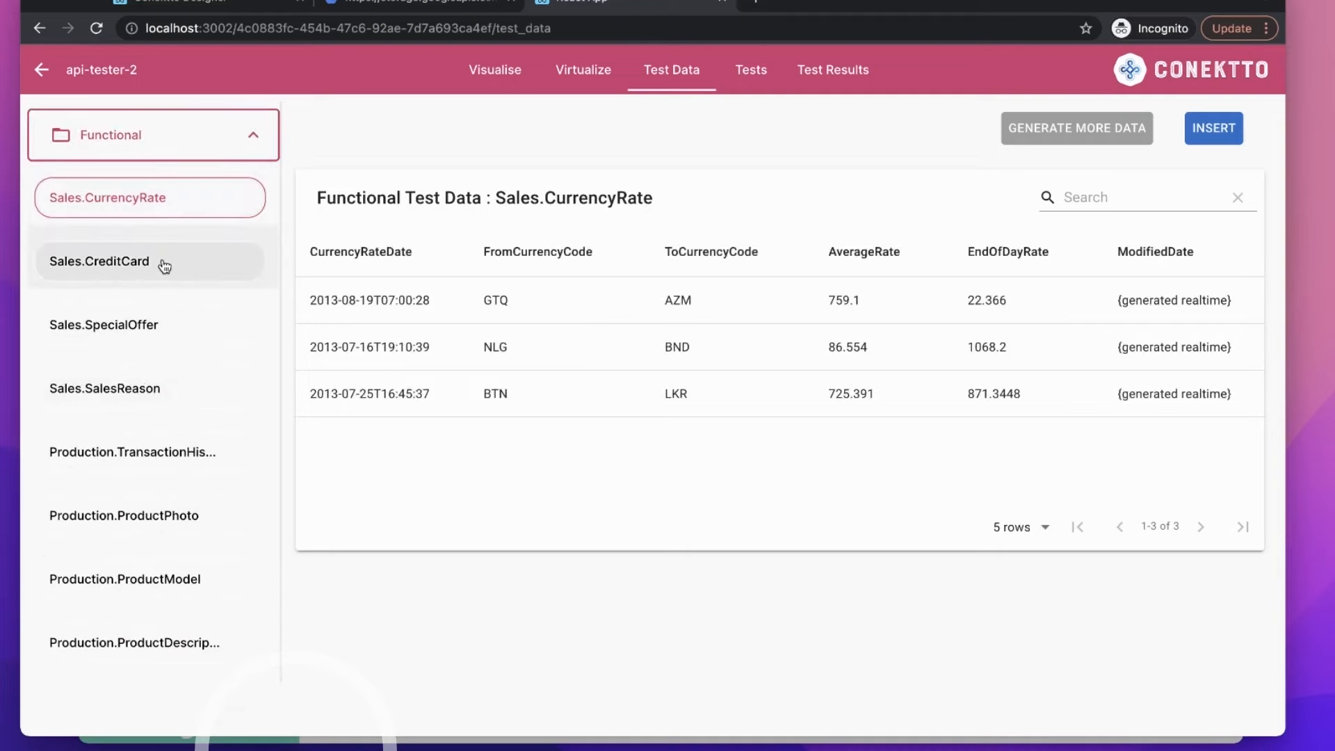
# Step: Begin inserting the test data into a SQL Server database, entering host 34.82.24.189 and port 1433
pyautogui.click(1228, 133)
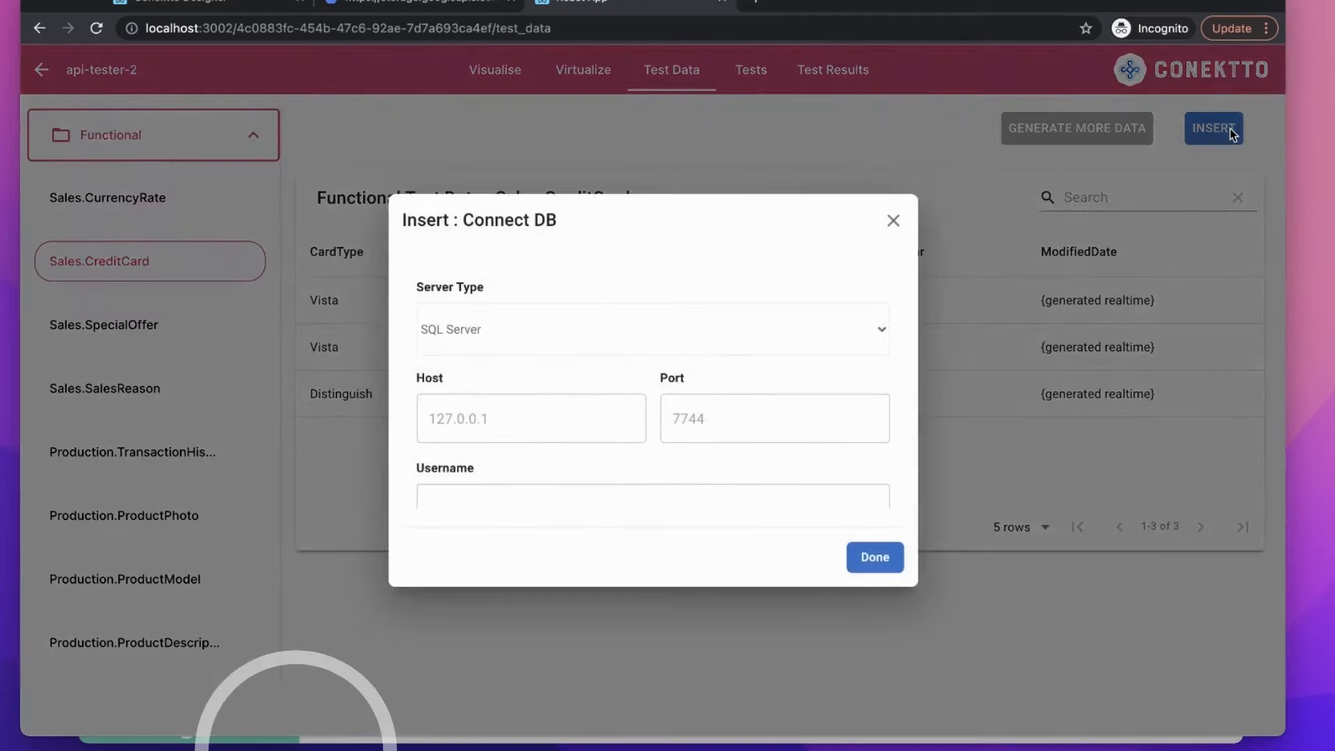
pyautogui.click(572, 403)
pyautogui.click(552, 473)
pyautogui.click(731, 403)
pyautogui.click(708, 473)
# Step: Enter sa as the database username and fill in the database password
pyautogui.scroll(-2, 702, 431)
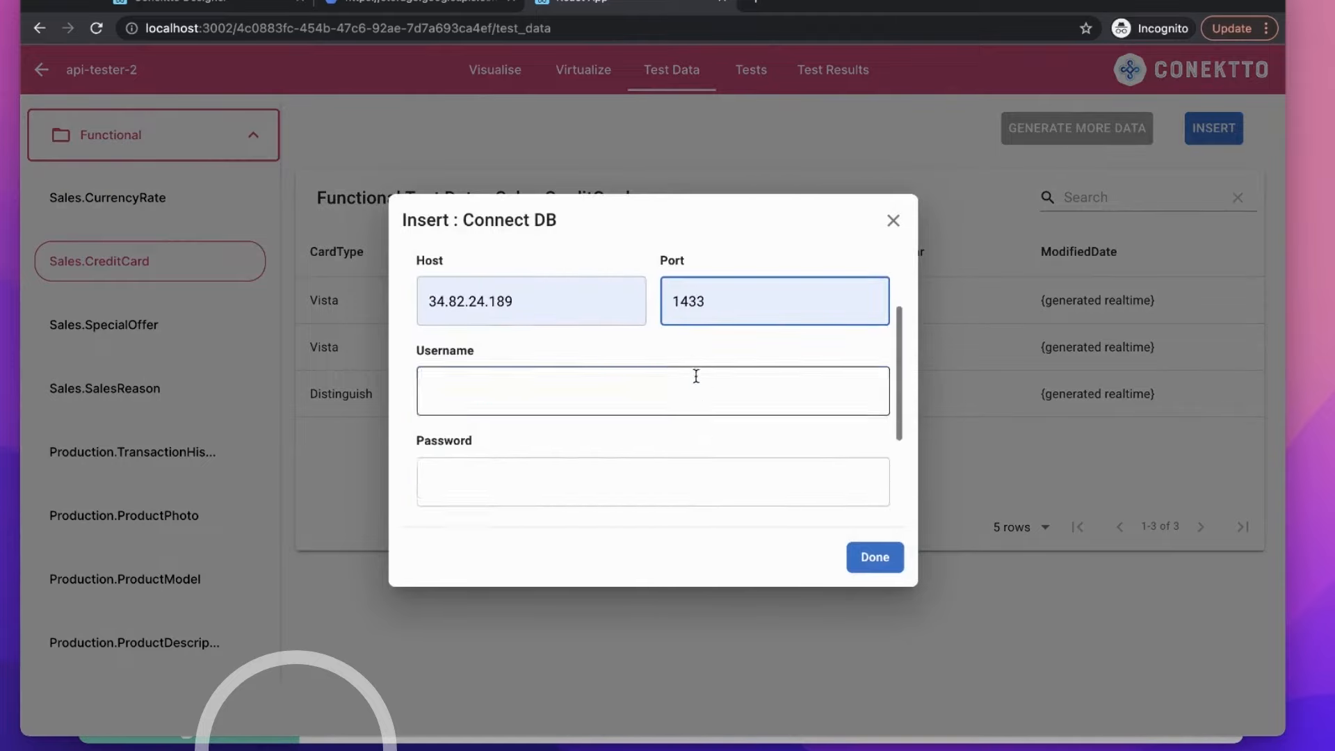
pyautogui.click(695, 372)
pyautogui.click(500, 445)
pyautogui.scroll(-3, 496, 437)
pyautogui.click(525, 404)
pyautogui.hotkey('ctrl', 'v')
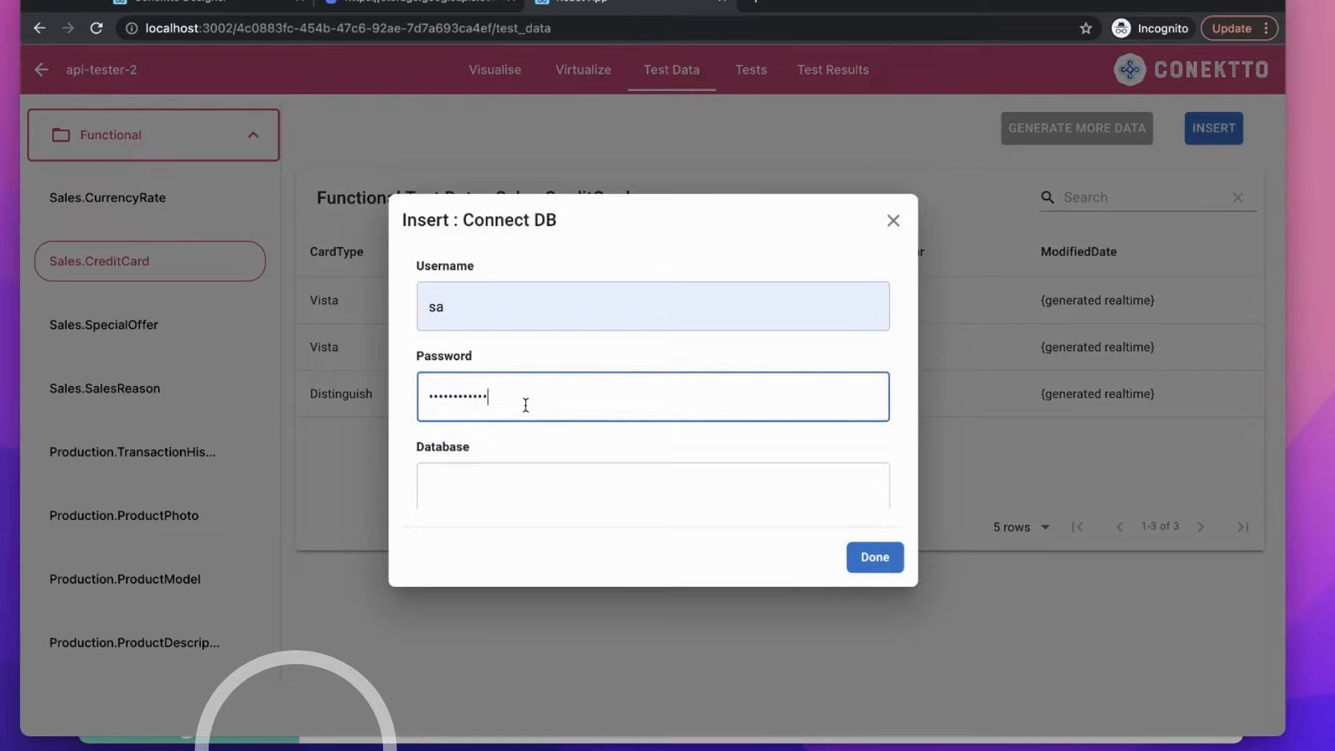
# Step: Set the target database to AdventureWorks2019 and submit the connection details for the insert
pyautogui.scroll(-1, 524, 404)
pyautogui.click(521, 435)
pyautogui.click(511, 494)
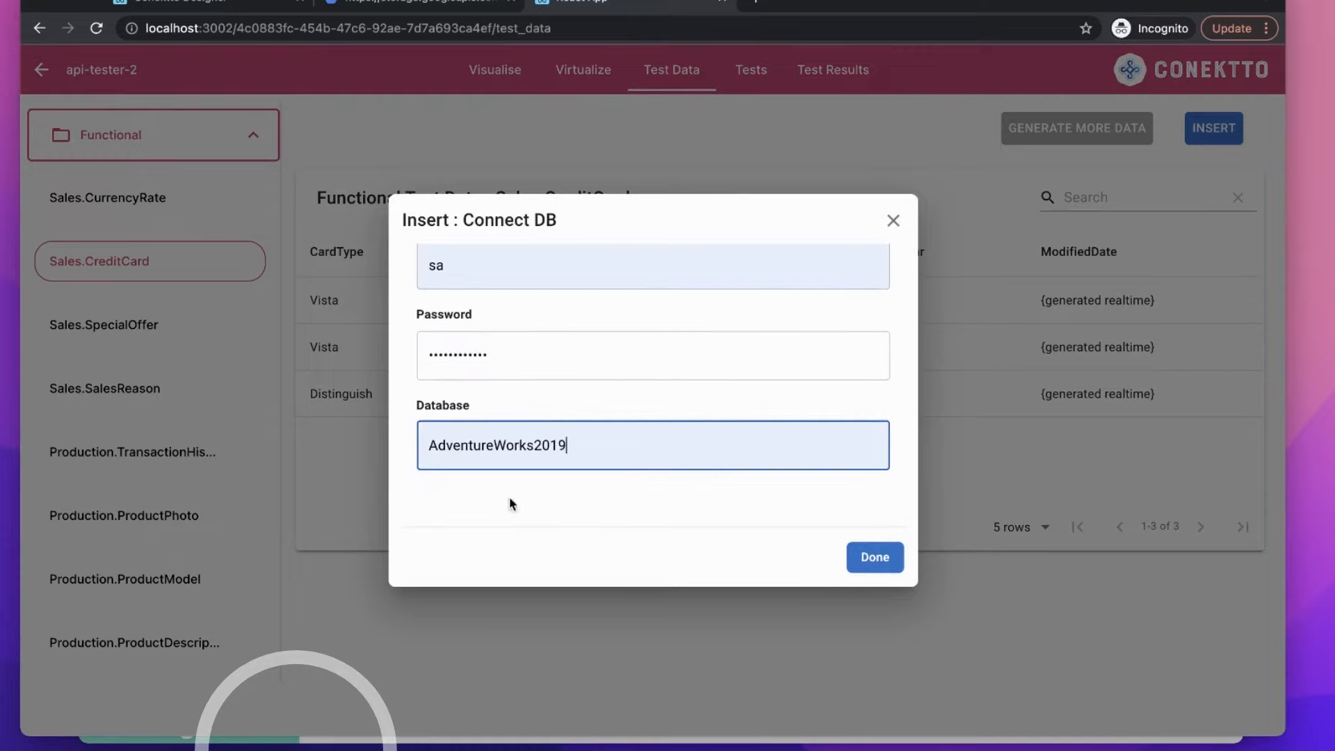
pyautogui.click(888, 561)
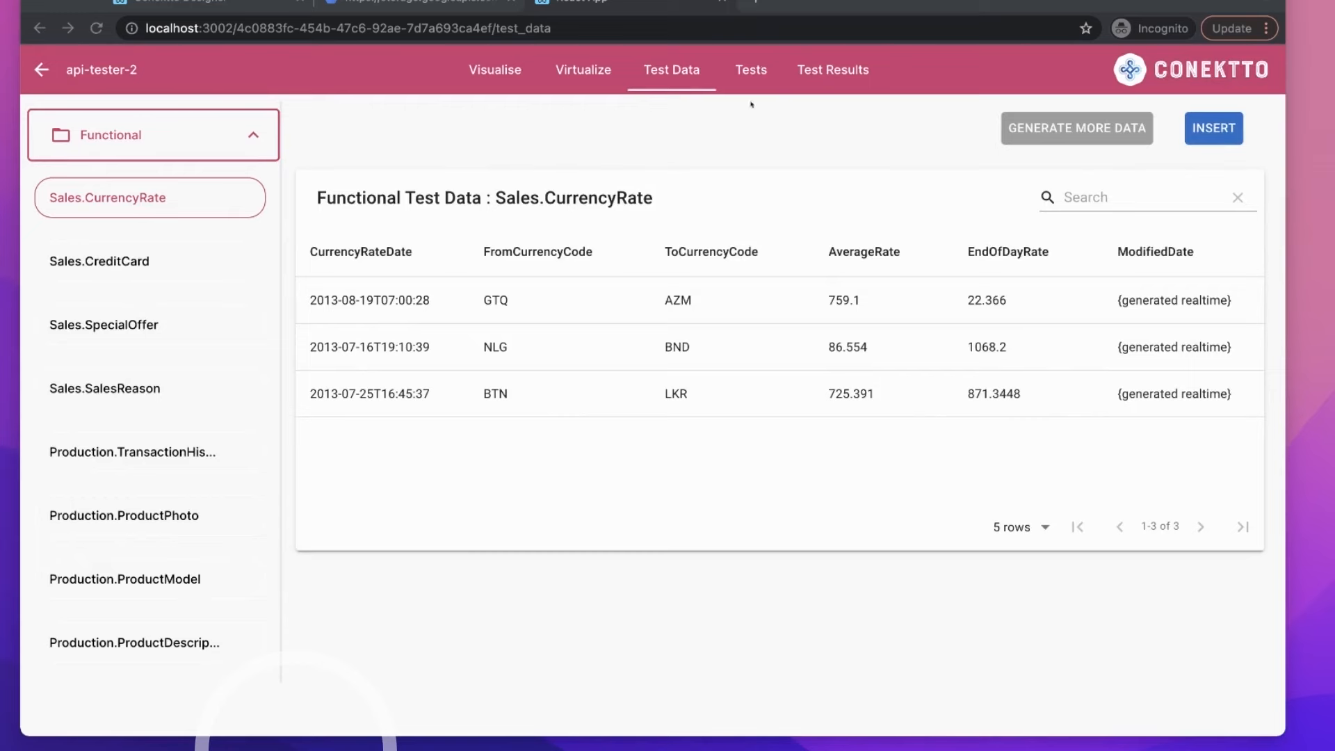
# Step: Open the functional tests and toggle the Mock option off and back on to inspect the API host URL
pyautogui.click(752, 72)
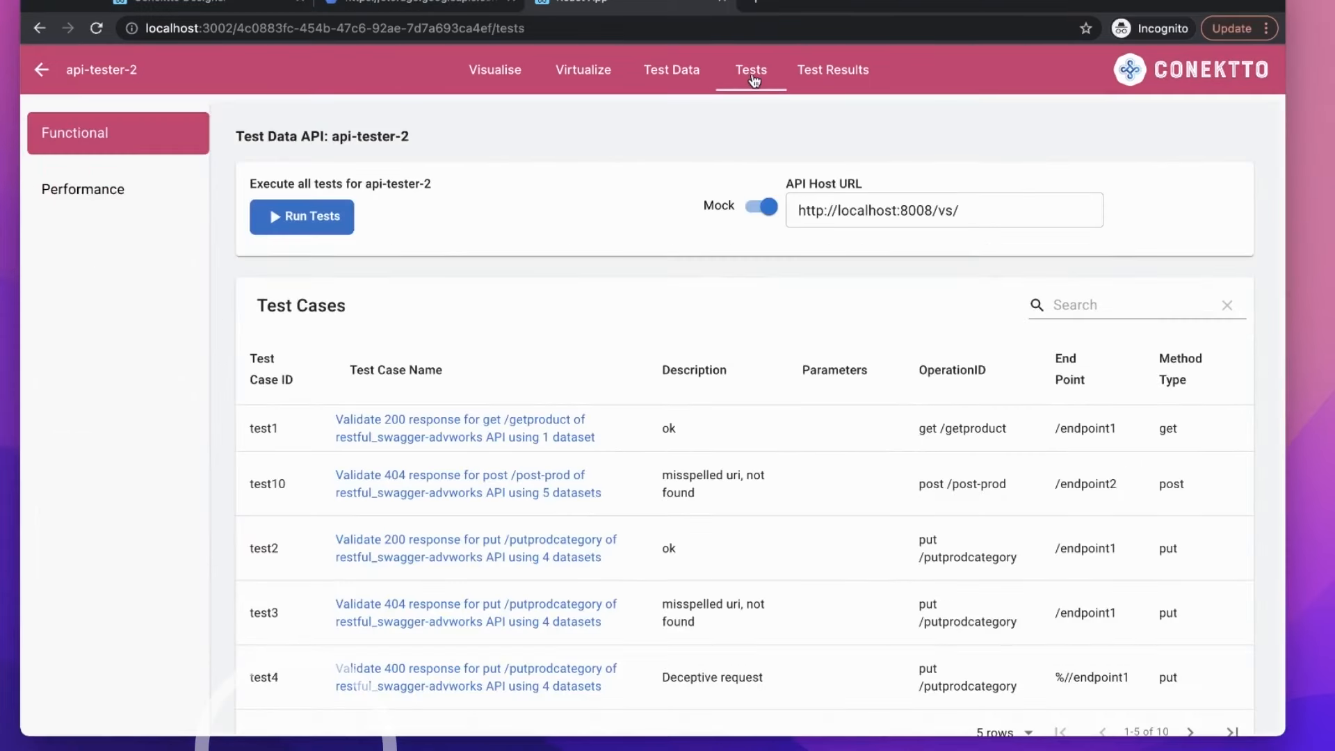
pyautogui.scroll(-1, 788, 274)
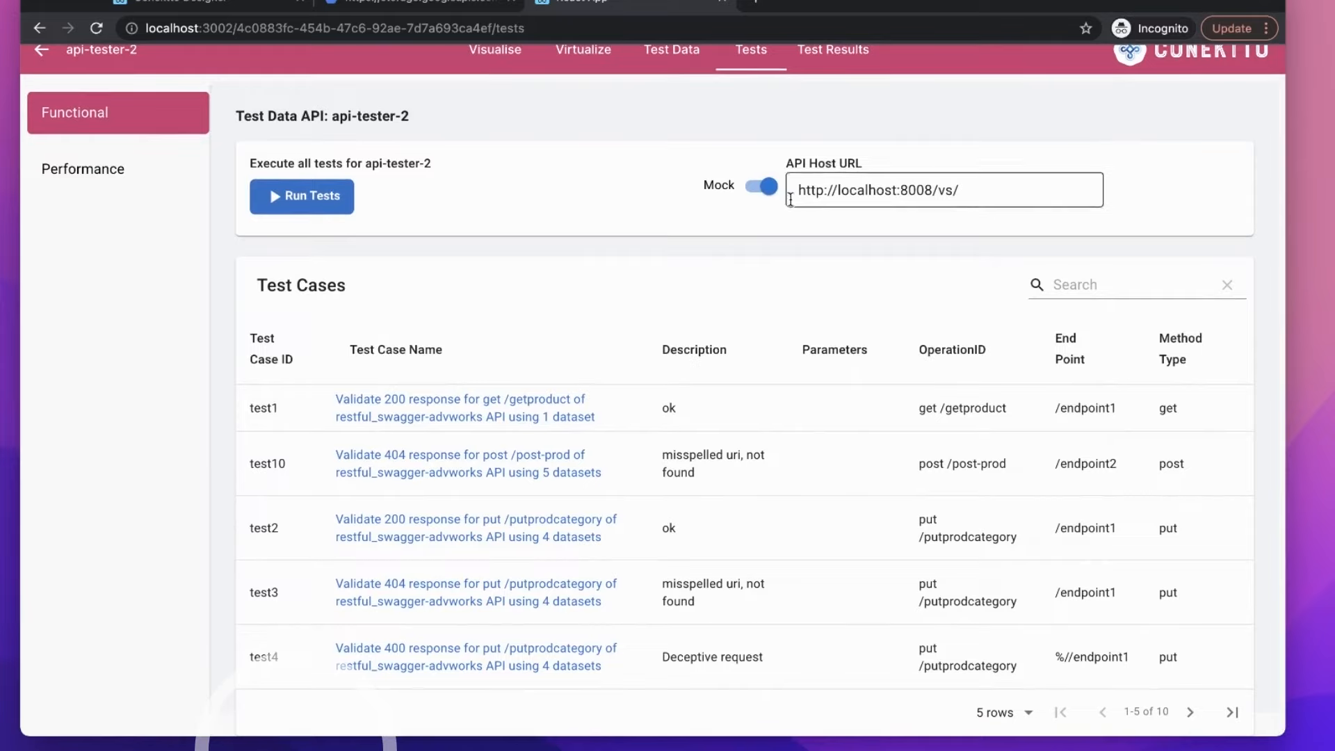
pyautogui.click(763, 185)
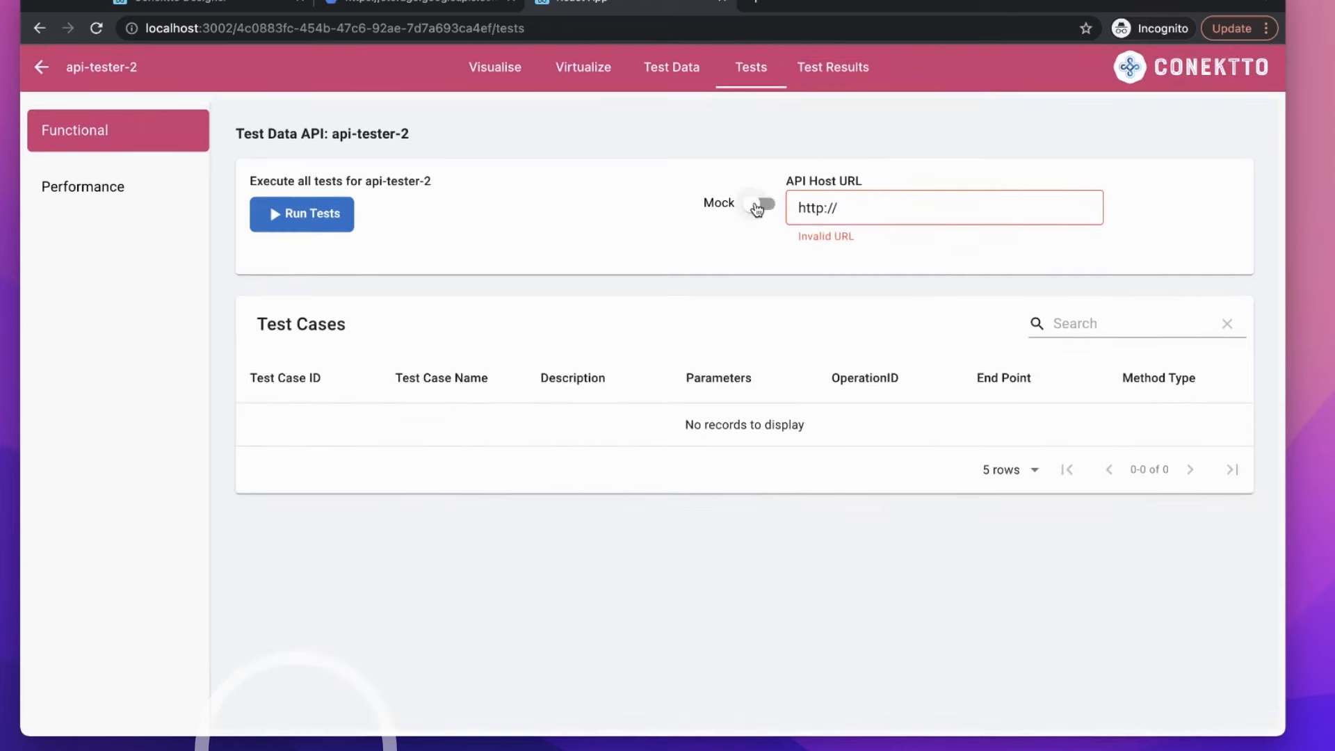
pyautogui.click(758, 209)
# Step: Review the second page of functional test cases and return to the first page
pyautogui.scroll(-1, 600, 446)
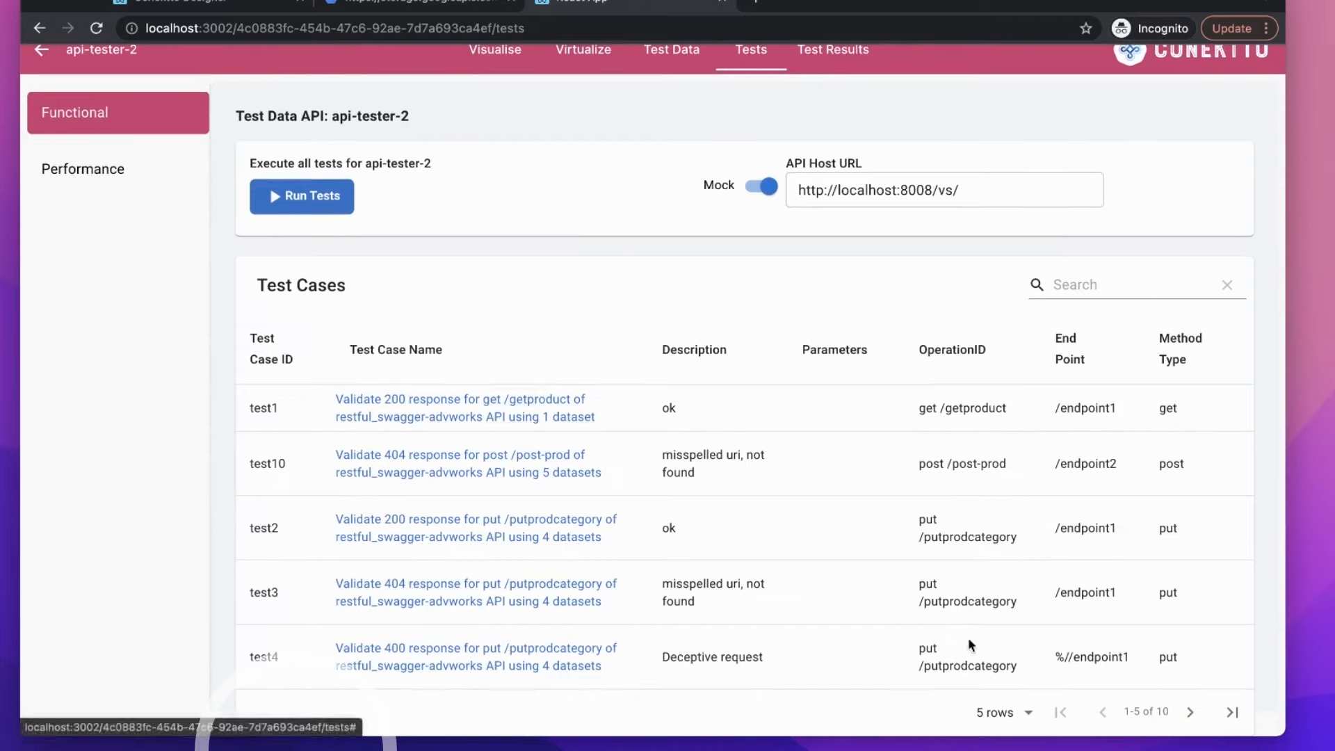
pyautogui.click(1191, 711)
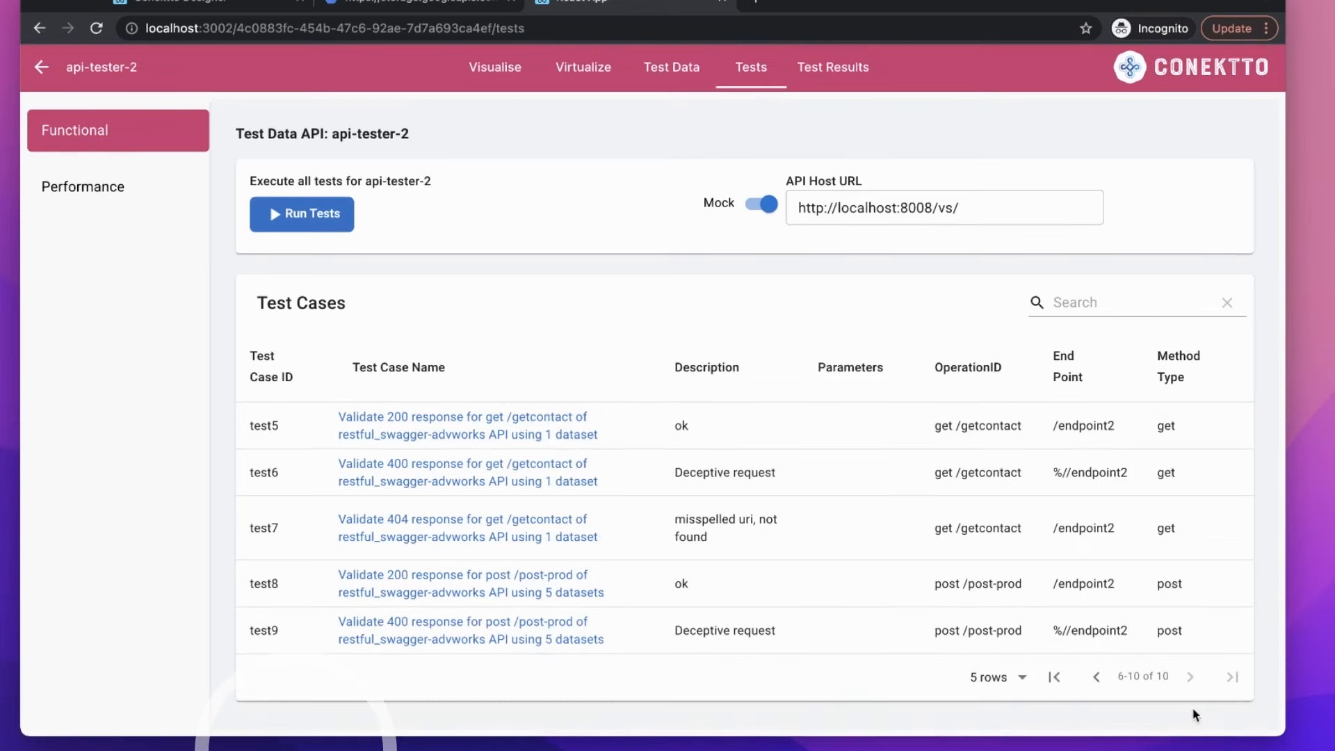
pyautogui.click(1099, 678)
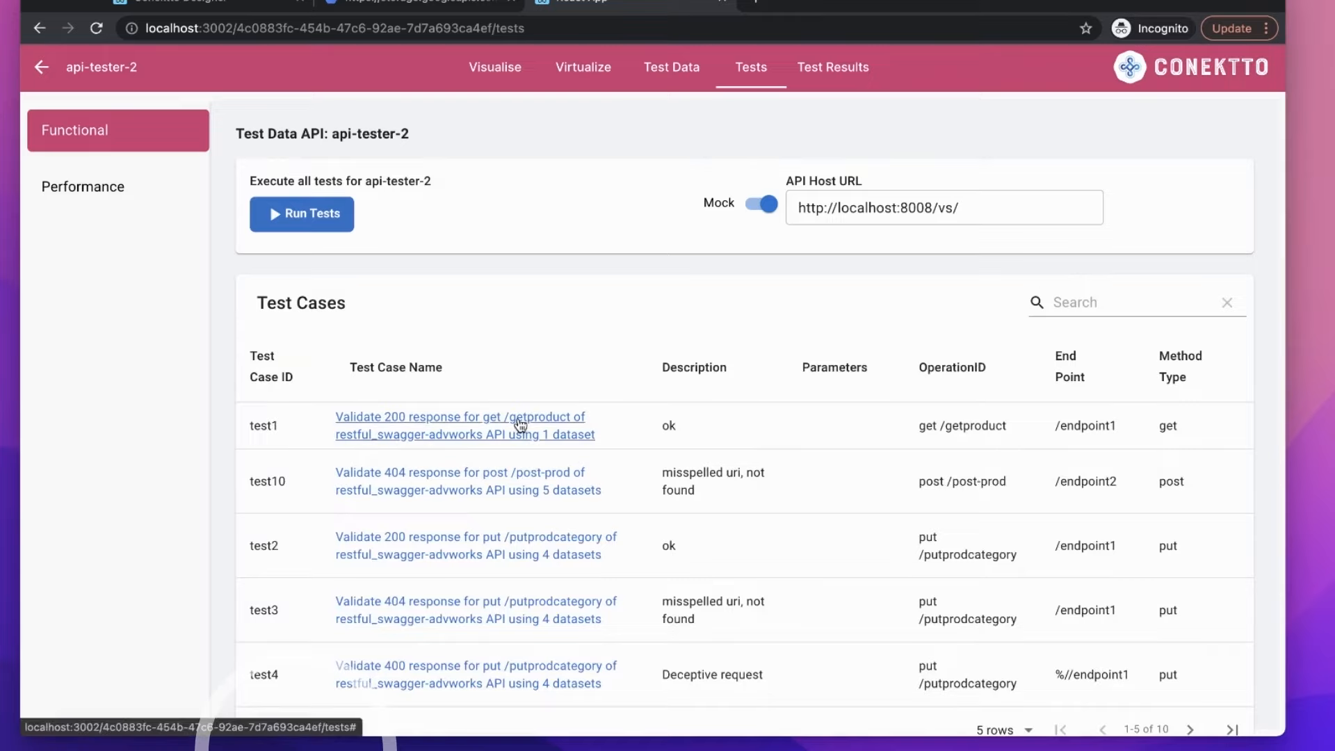
# Step: Open the test case validating the 404 response for post /post-prod and read through its full payload
pyautogui.click(535, 482)
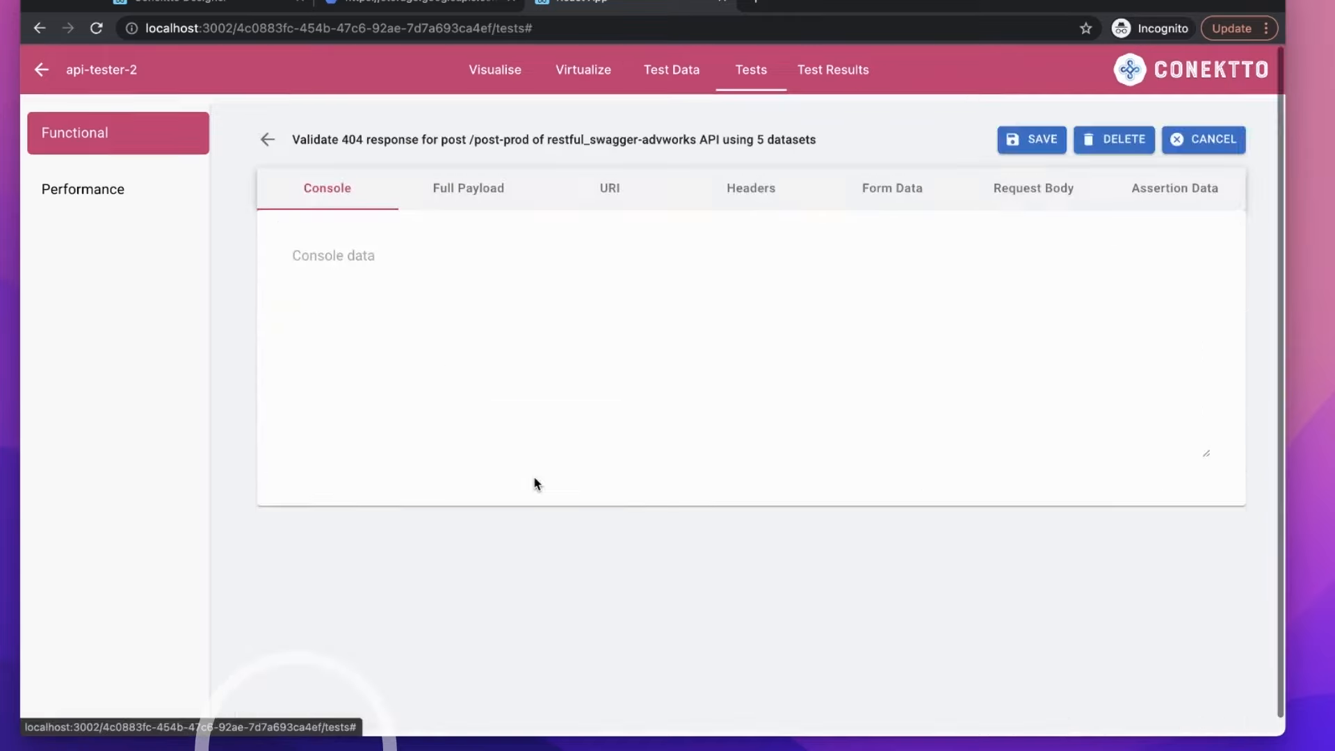
pyautogui.click(510, 190)
pyautogui.scroll(-3, 573, 423)
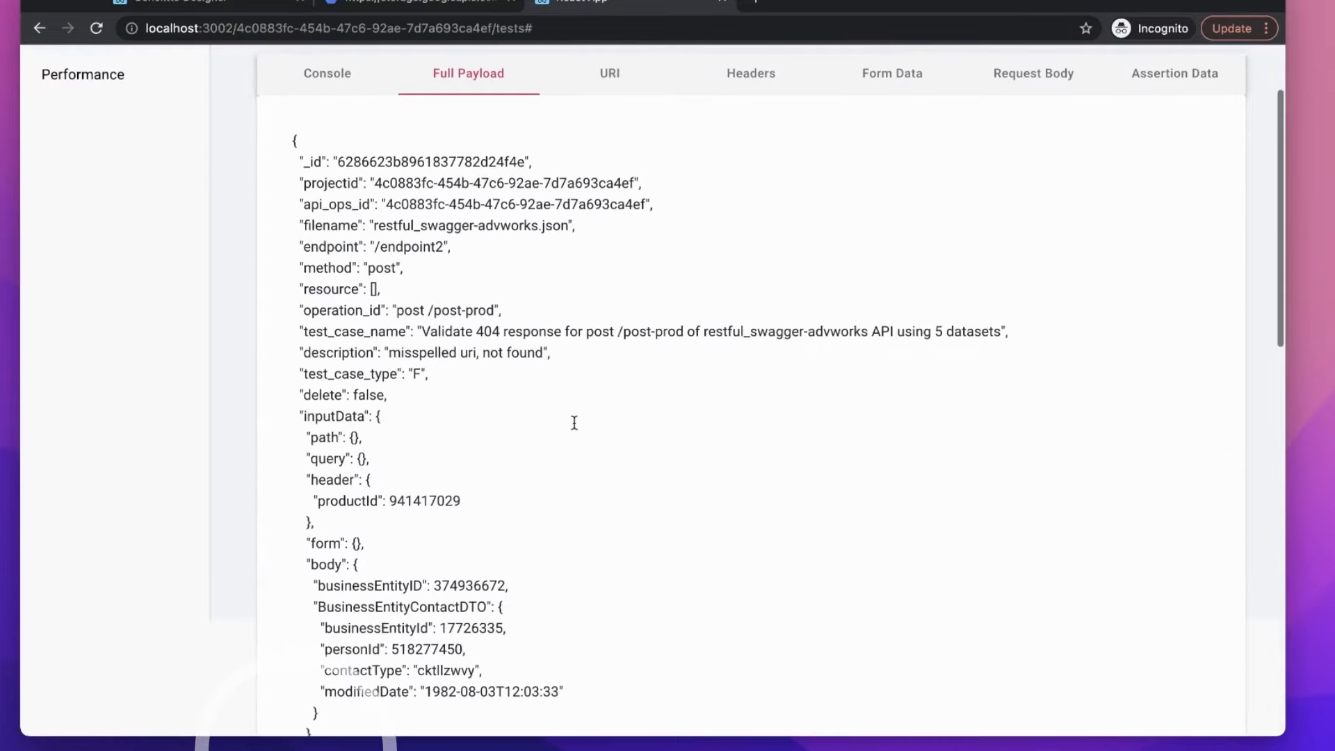
pyautogui.scroll(-2, 572, 420)
pyautogui.scroll(5, 573, 420)
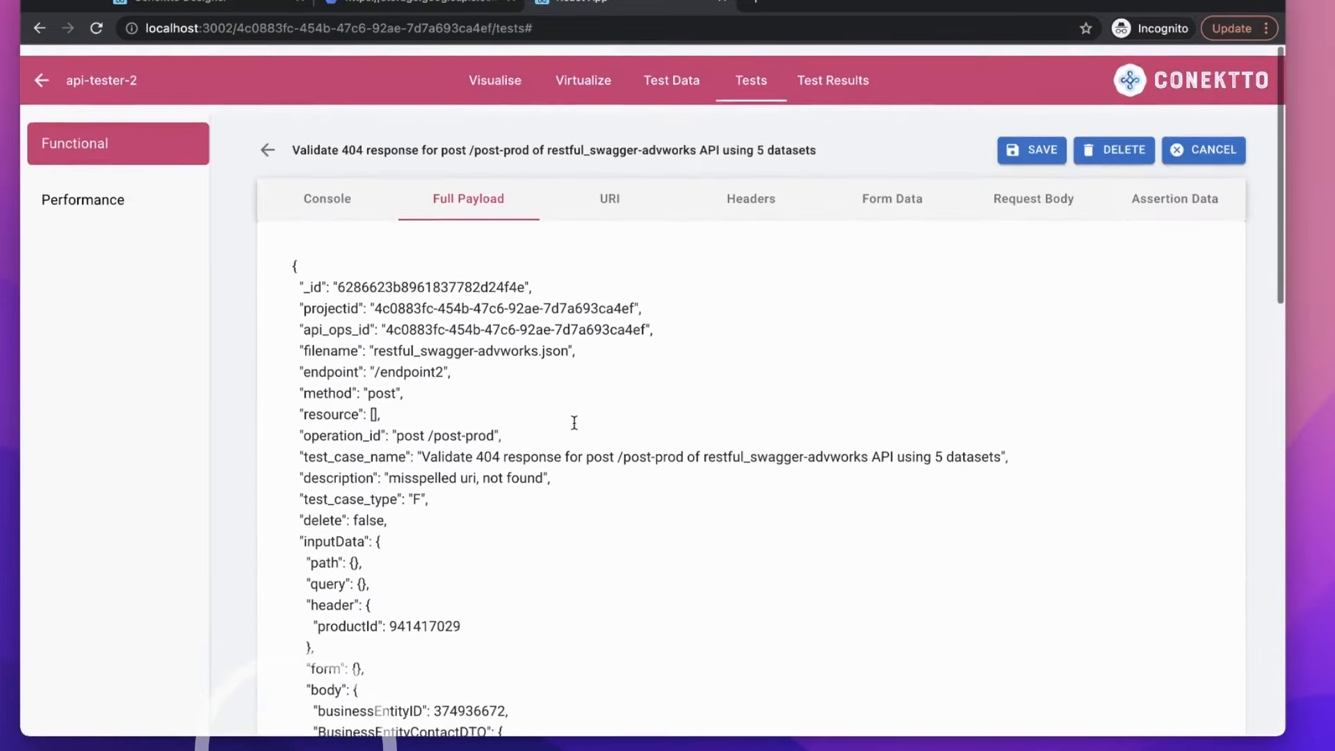
# Step: Inspect the request body and input headers of the post /post-prod test case, and return to the test list
pyautogui.click(1014, 197)
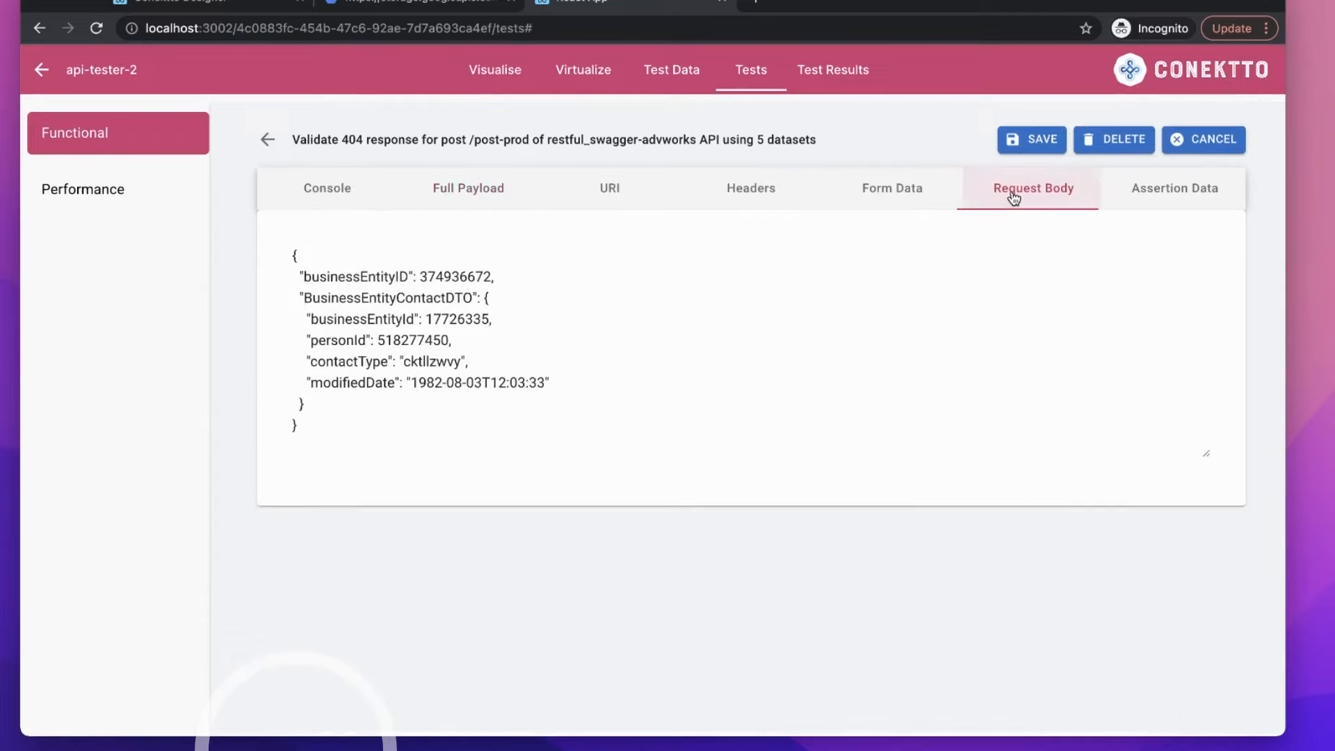
pyautogui.click(749, 191)
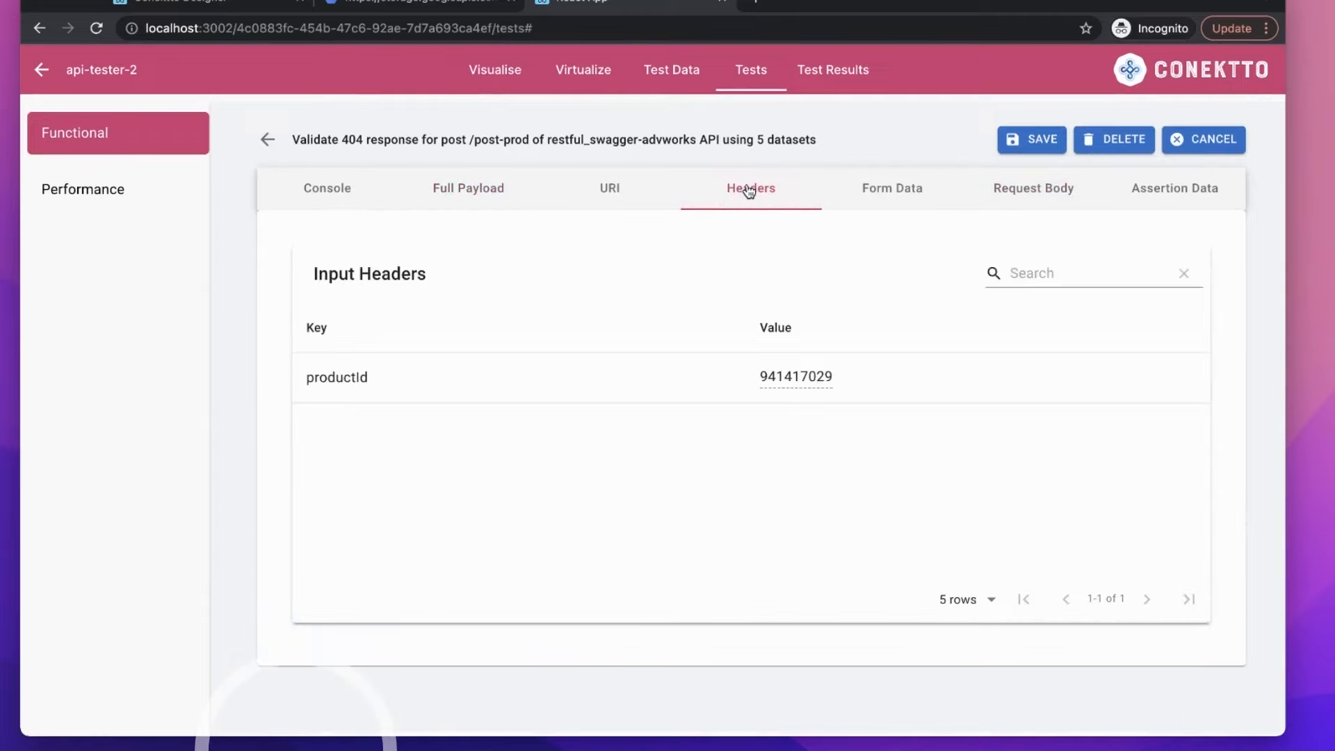
pyautogui.click(263, 141)
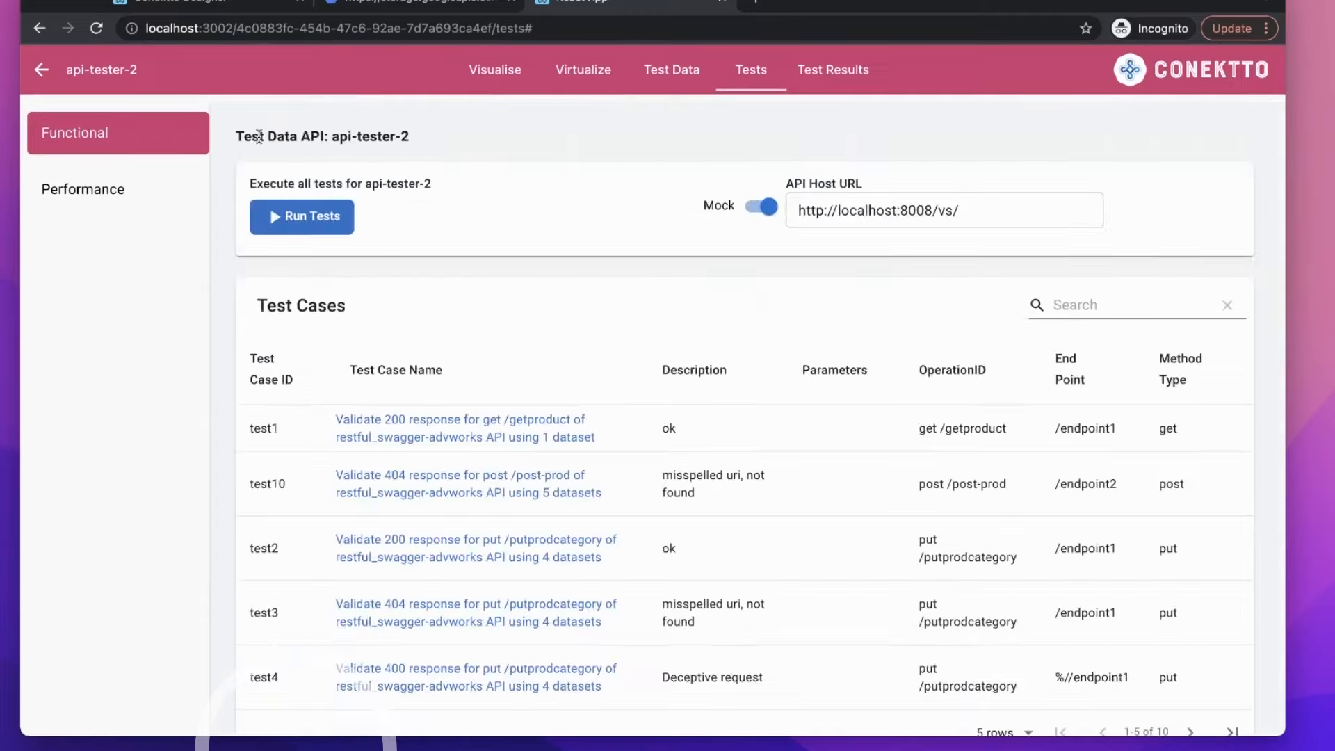
# Step: Run all functional tests for api-tester-2 against the mock host and open the functional result history
pyautogui.click(299, 213)
pyautogui.click(862, 86)
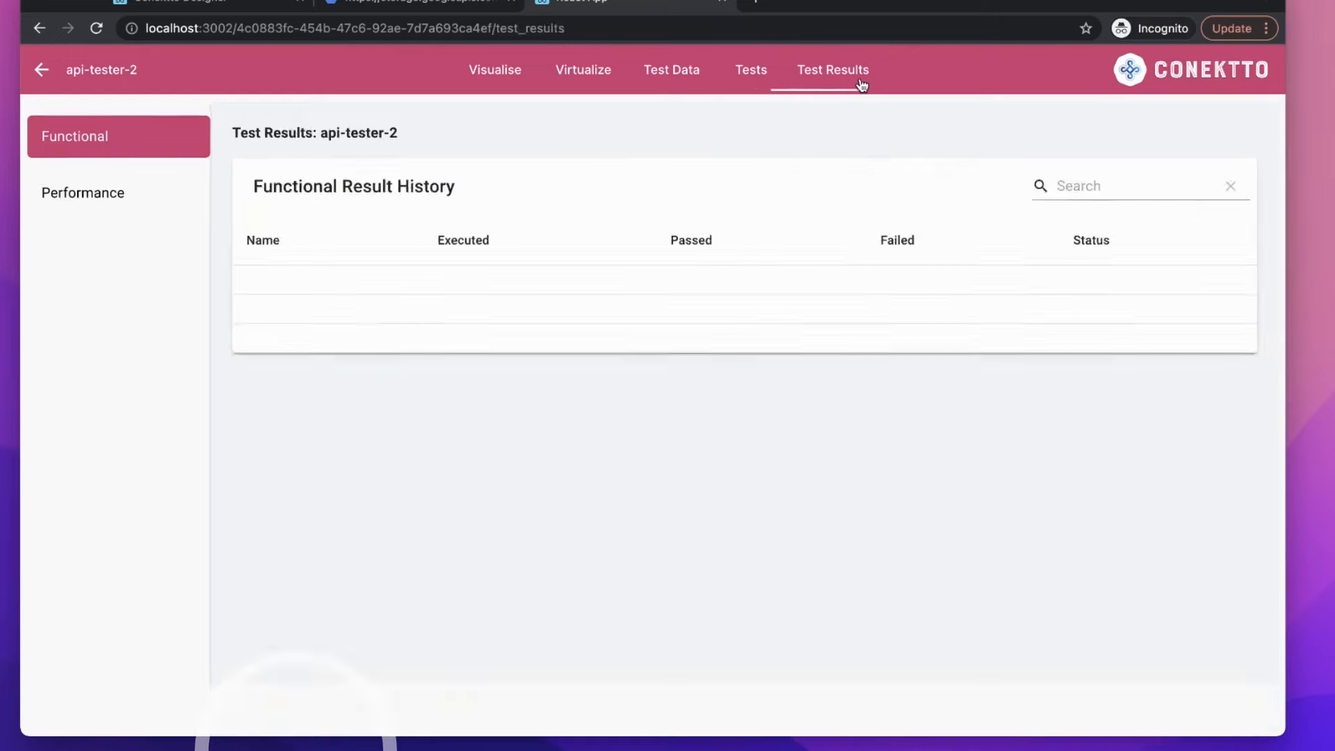
# Step: Open the performance tests of api-tester-2 and review the available test types, load settings and API host field
pyautogui.click(751, 76)
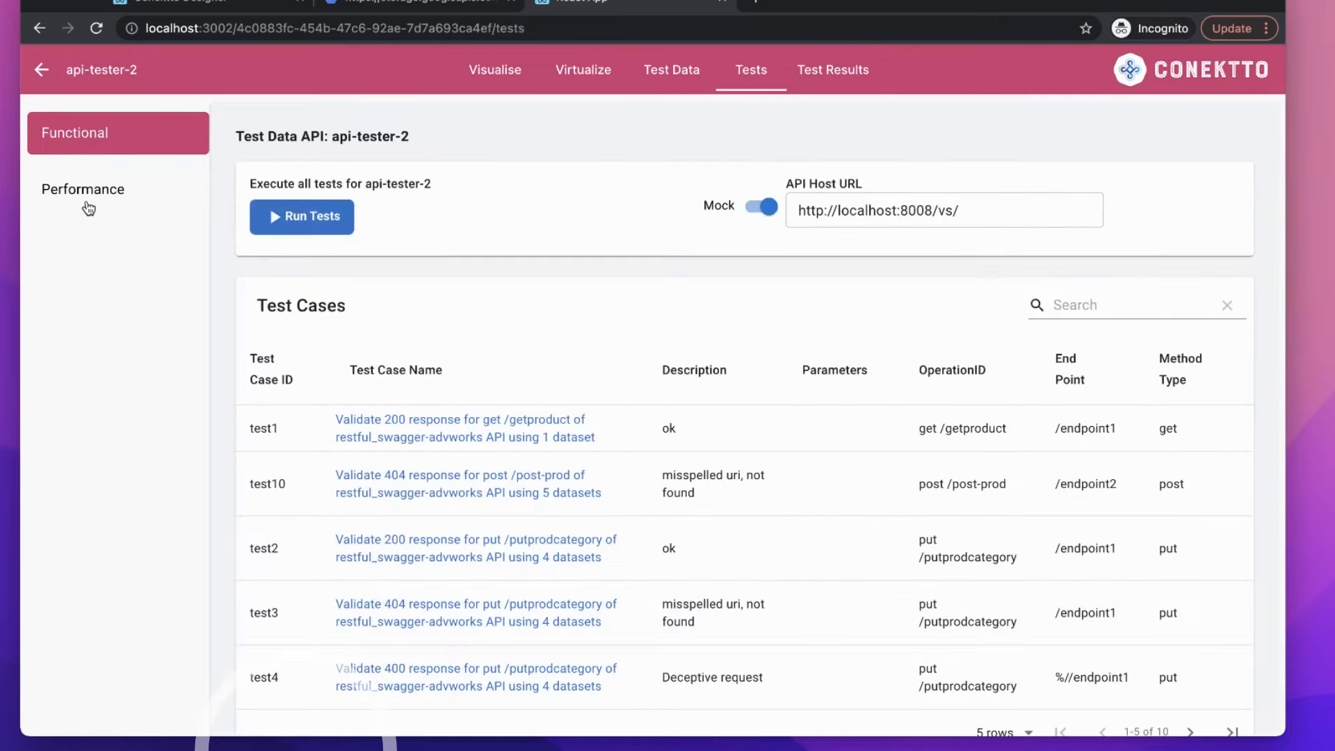
pyautogui.click(88, 192)
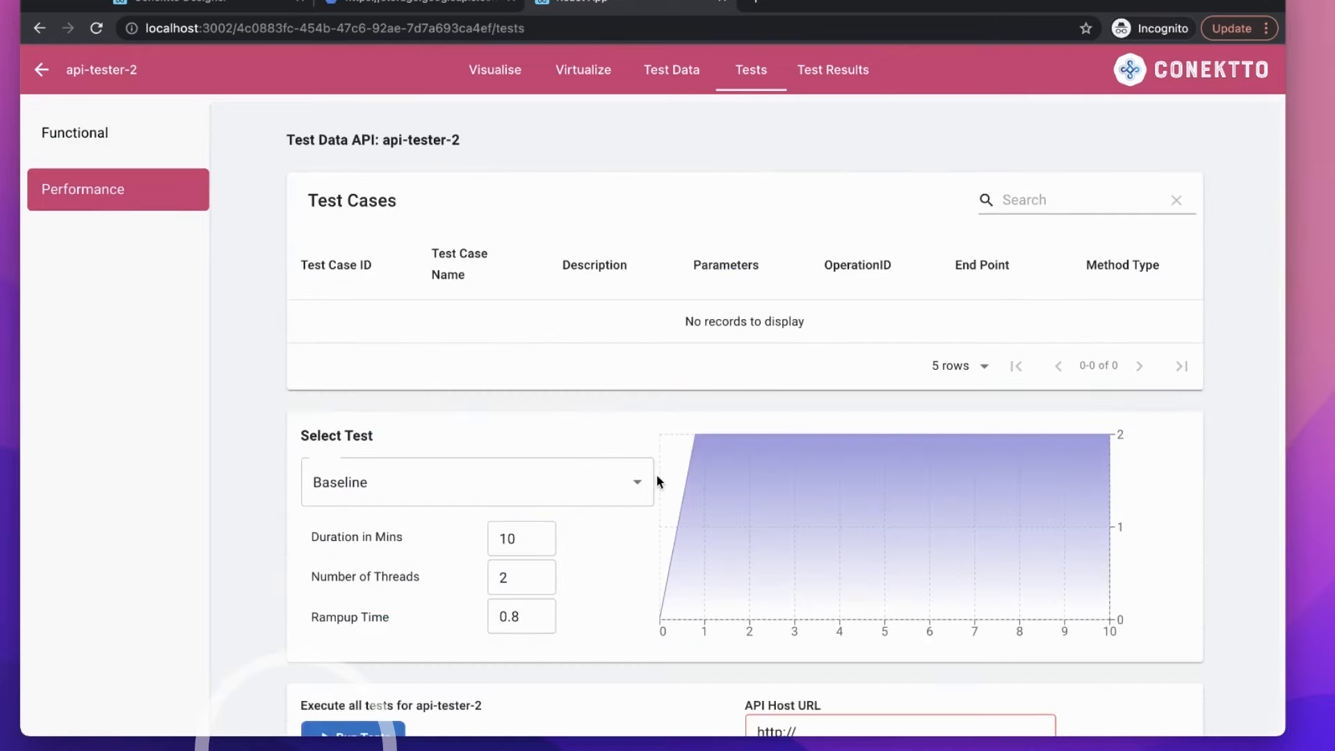
pyautogui.scroll(-3, 657, 473)
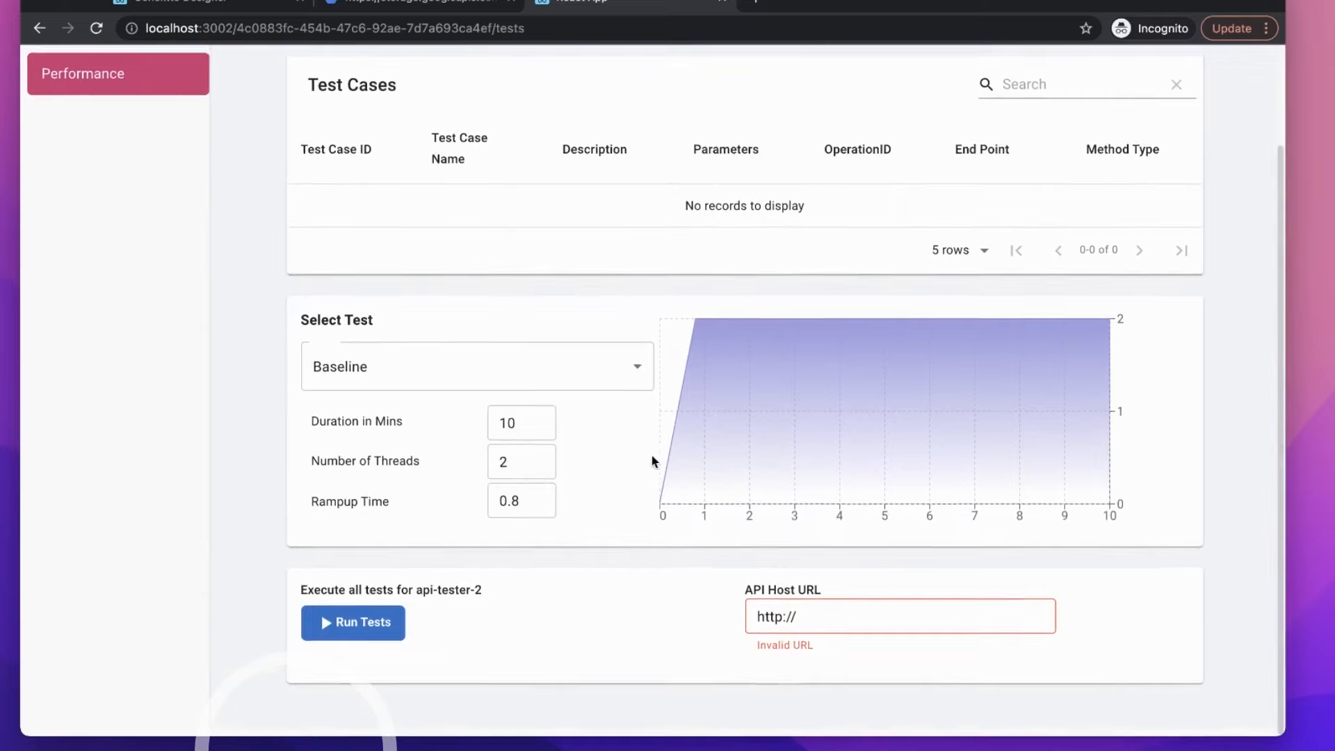
pyautogui.click(638, 376)
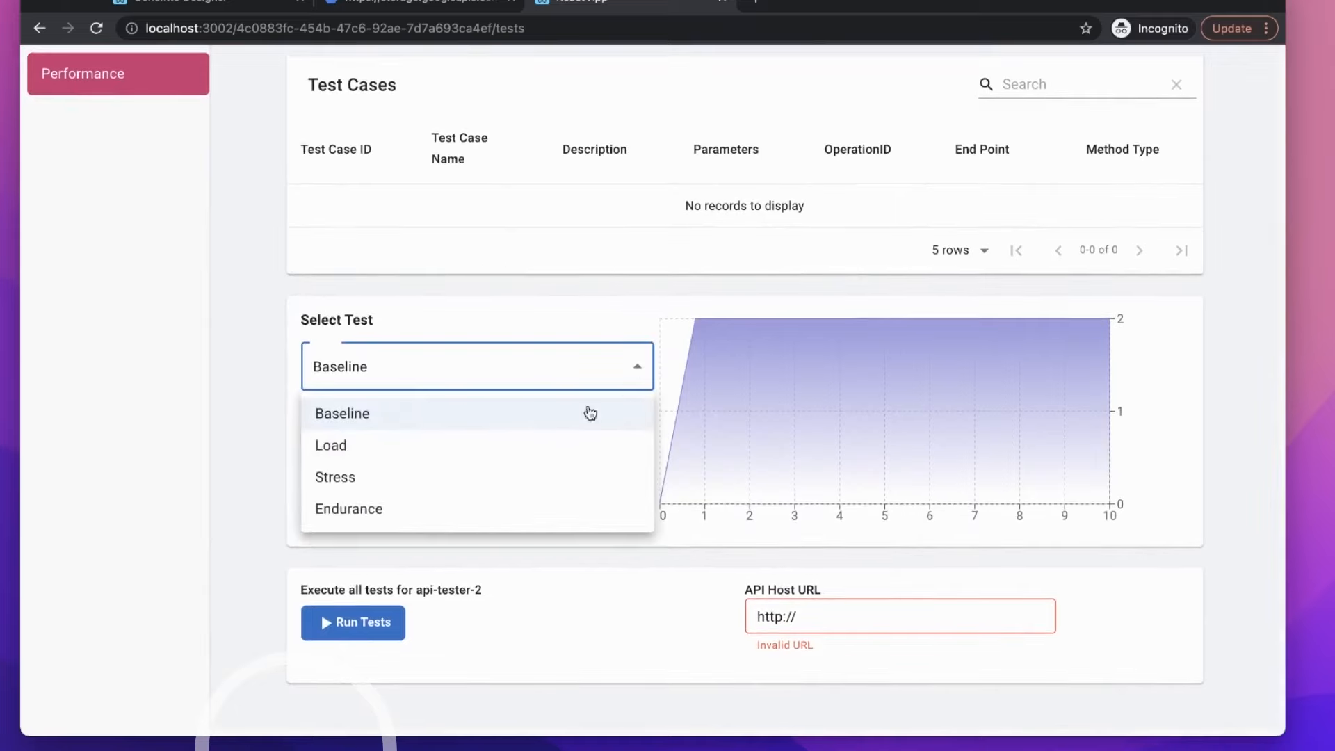
pyautogui.click(612, 625)
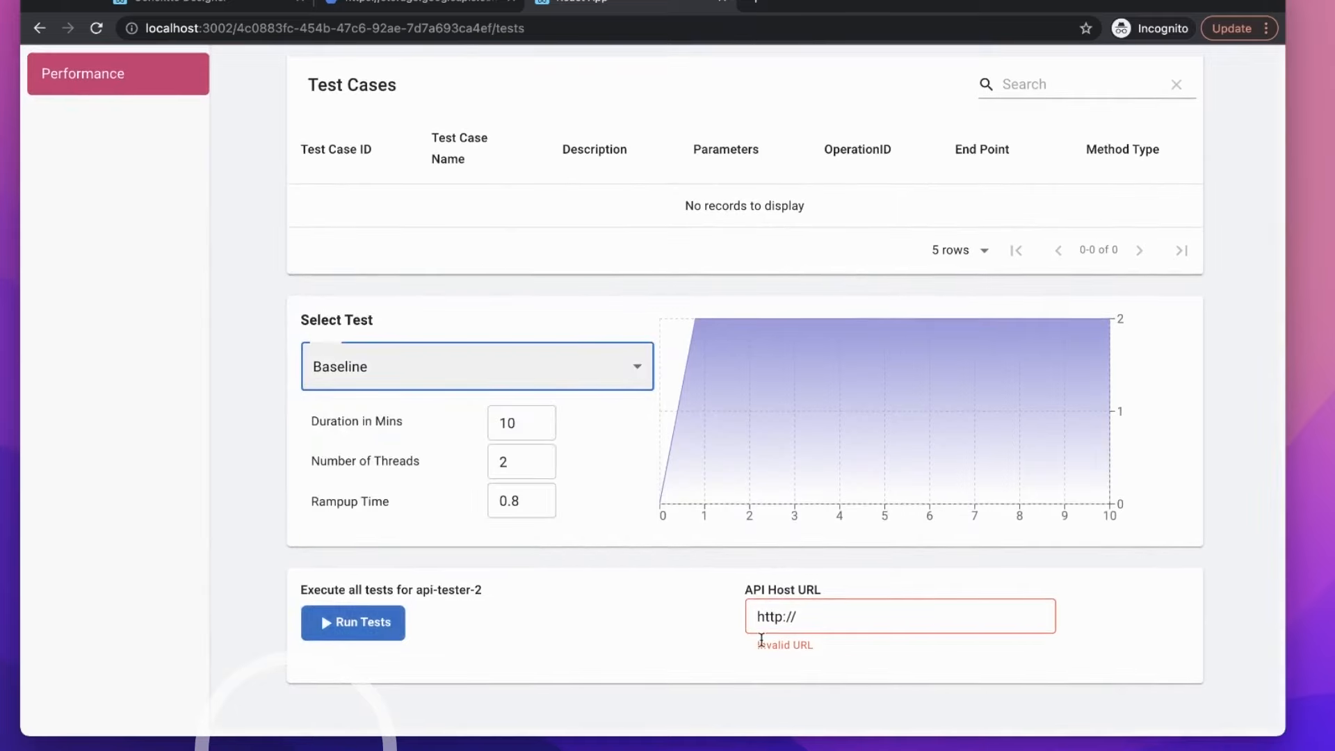
pyautogui.scroll(3, 762, 639)
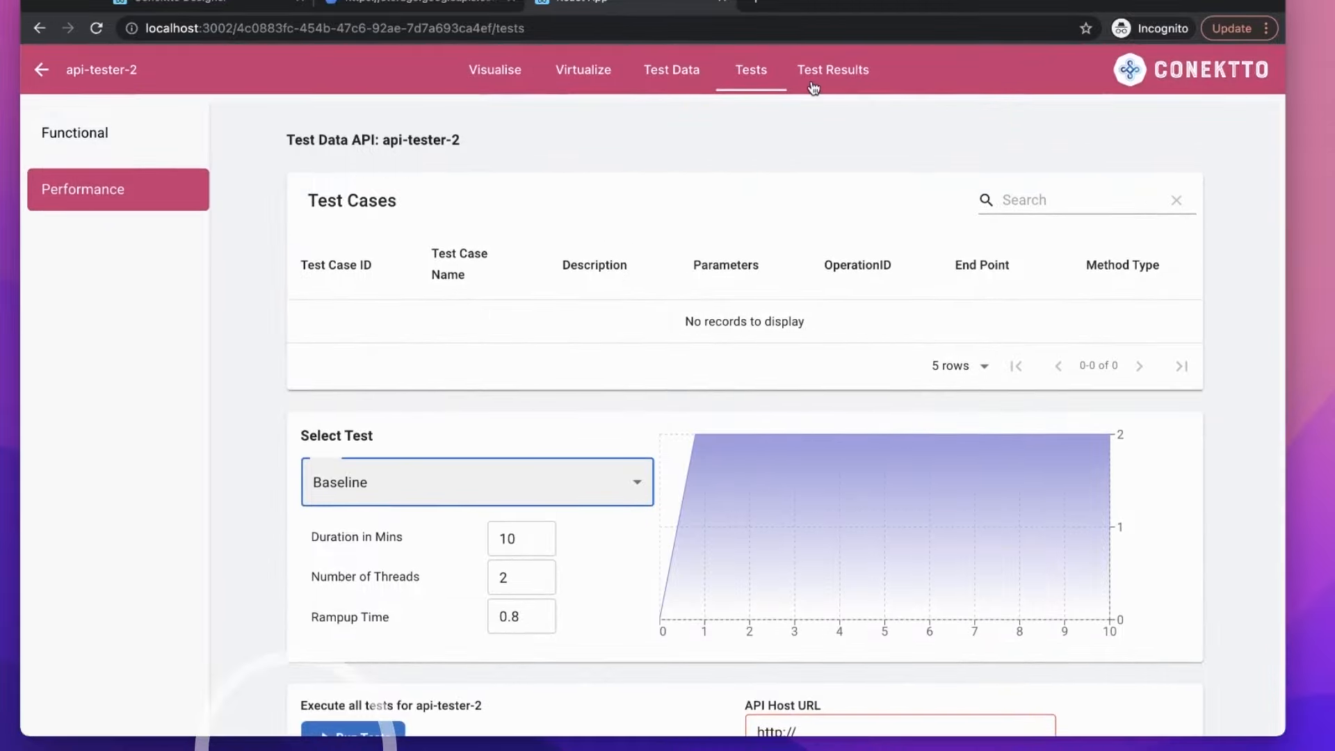
# Step: Revisit the functional result history and the functional test data of api-tester-2, and return to the API project list
pyautogui.click(814, 86)
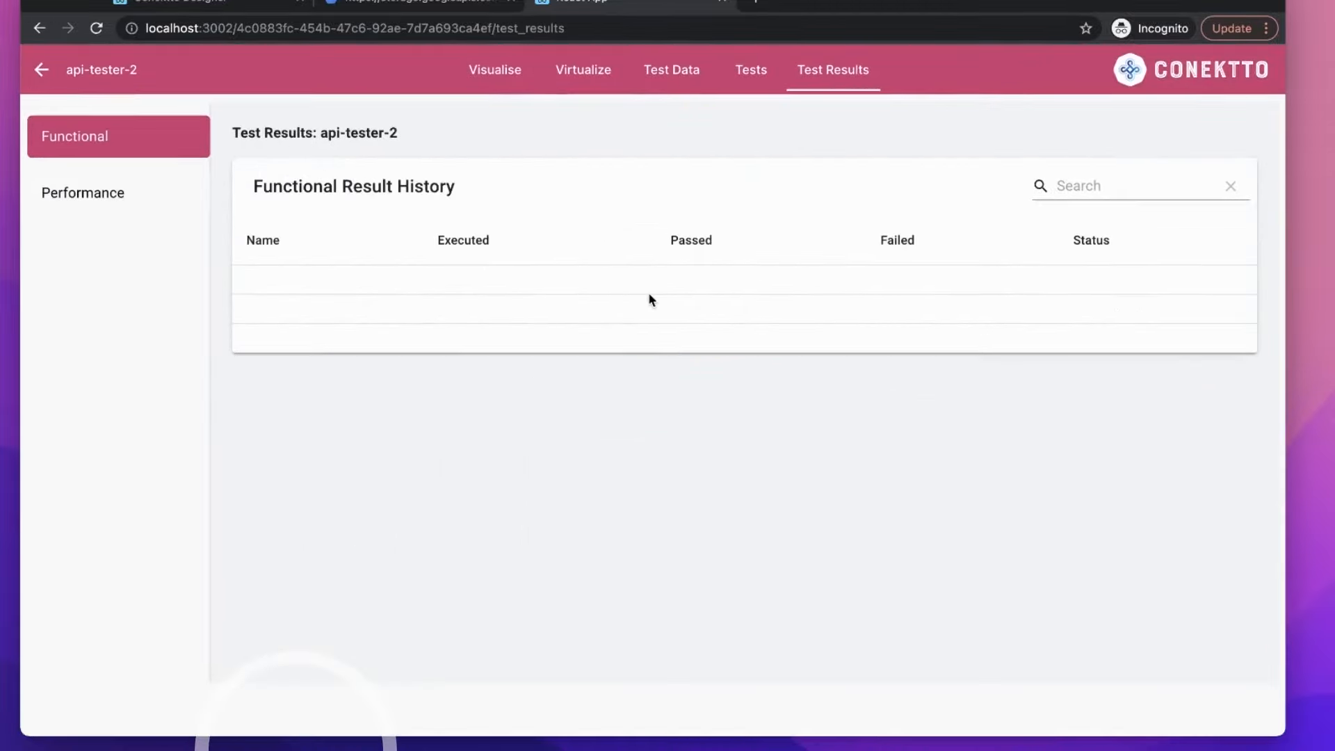
pyautogui.click(683, 88)
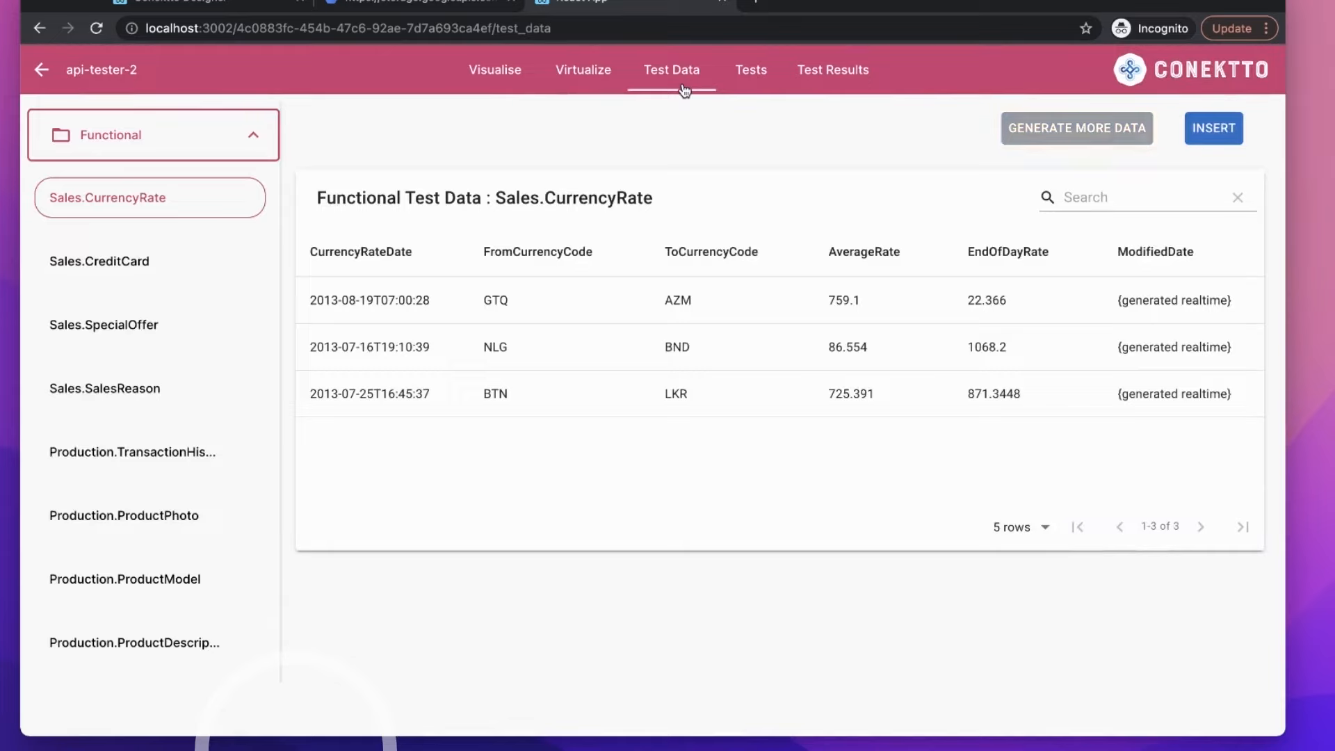
pyautogui.click(43, 73)
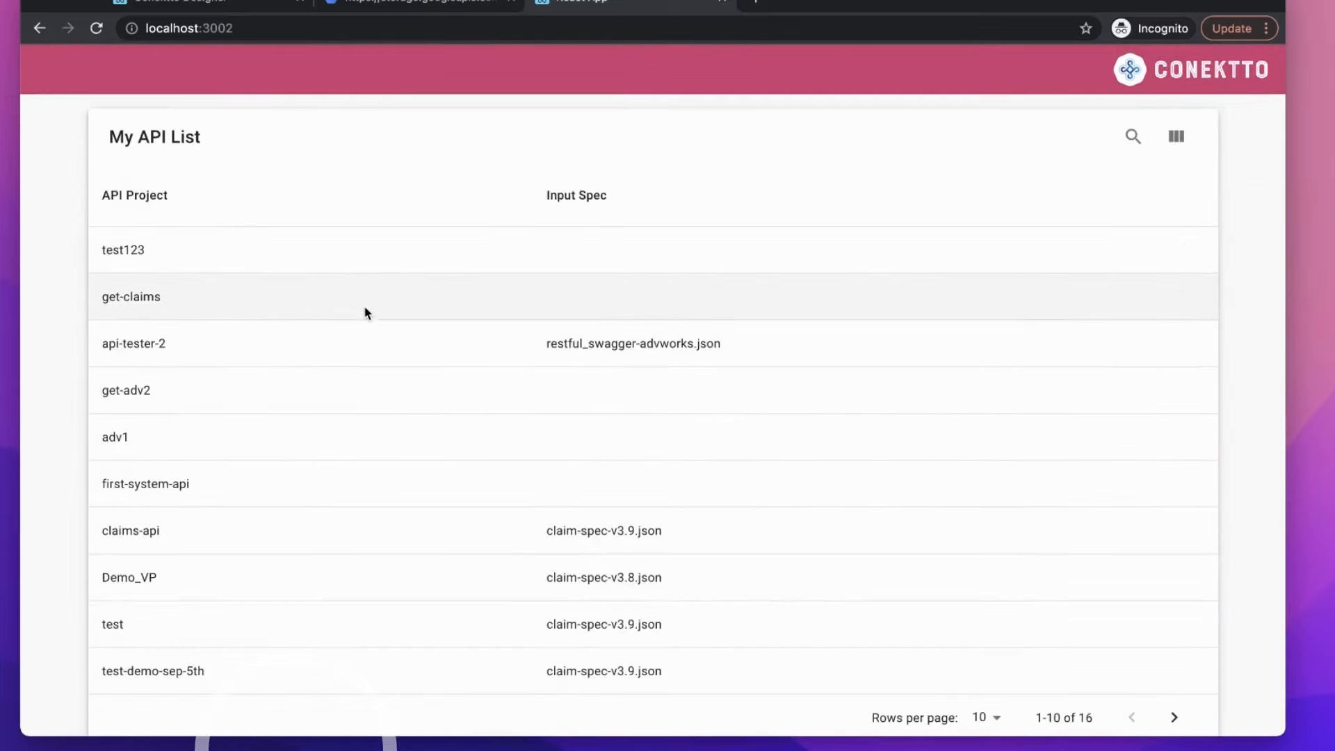